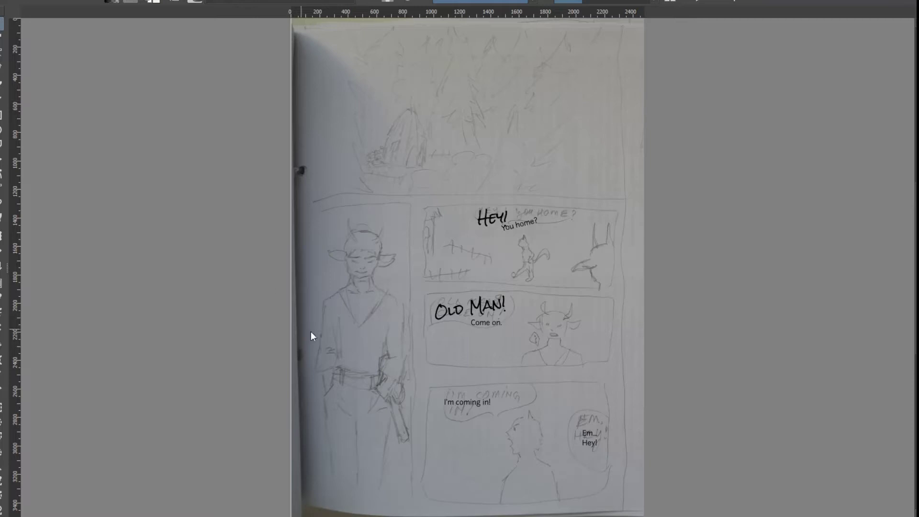
With a brush preset from the Ink set, ink the horned character's head outline and jagged fringe over the pencil sketch.
{"action": "scroll", "coordinate": [354, 254], "scroll_direction": "up", "scroll_amount": 5}
{"action": "left_click_drag", "start_coordinate": [696, 136], "coordinate": [690, 249]}
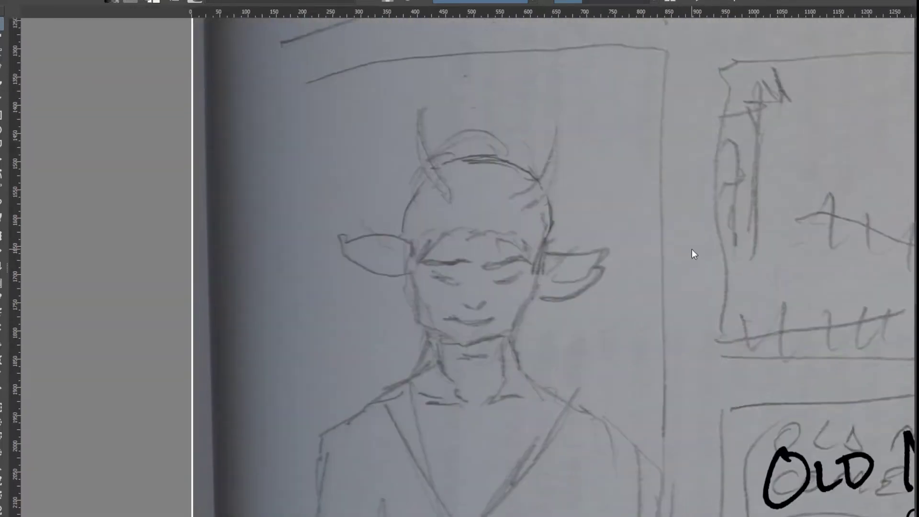
{"action": "left_click", "coordinate": [1, 86]}
{"action": "left_click", "coordinate": [194, 1]}
{"action": "left_click", "coordinate": [383, 40]}
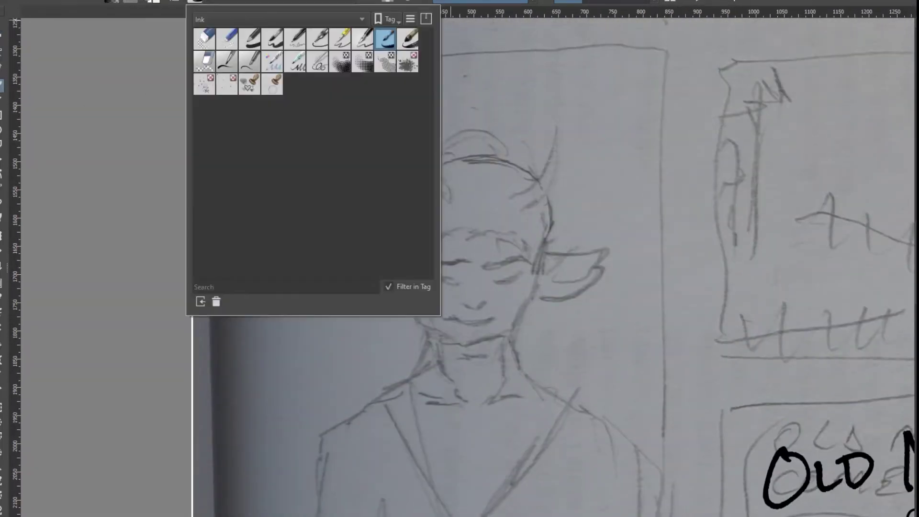
{"action": "left_click", "coordinate": [588, 54]}
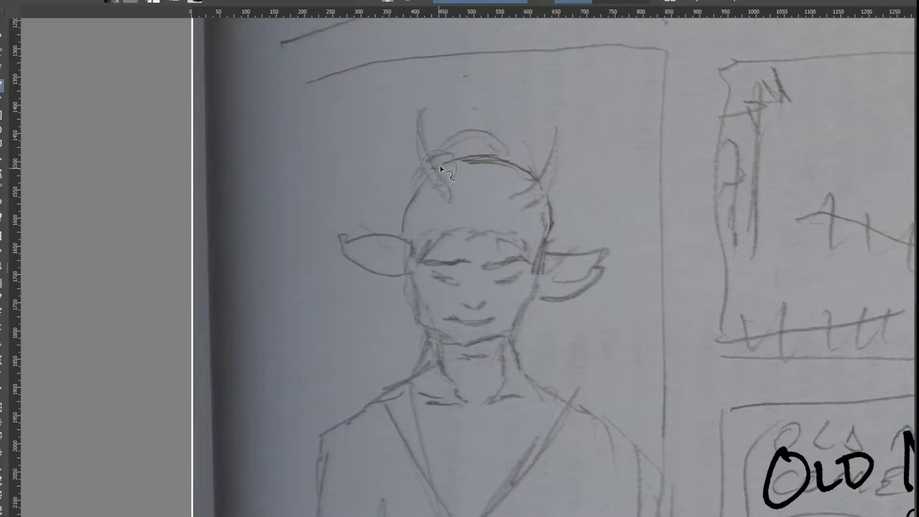
{"action": "left_click_drag", "start_coordinate": [437, 169], "coordinate": [482, 161]}
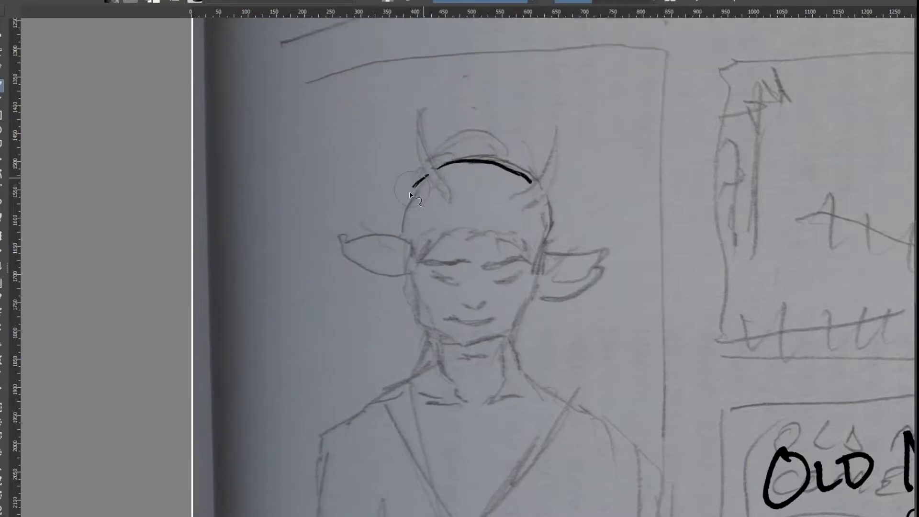
{"action": "left_click_drag", "start_coordinate": [398, 235], "coordinate": [425, 177]}
{"action": "left_click_drag", "start_coordinate": [542, 197], "coordinate": [546, 266]}
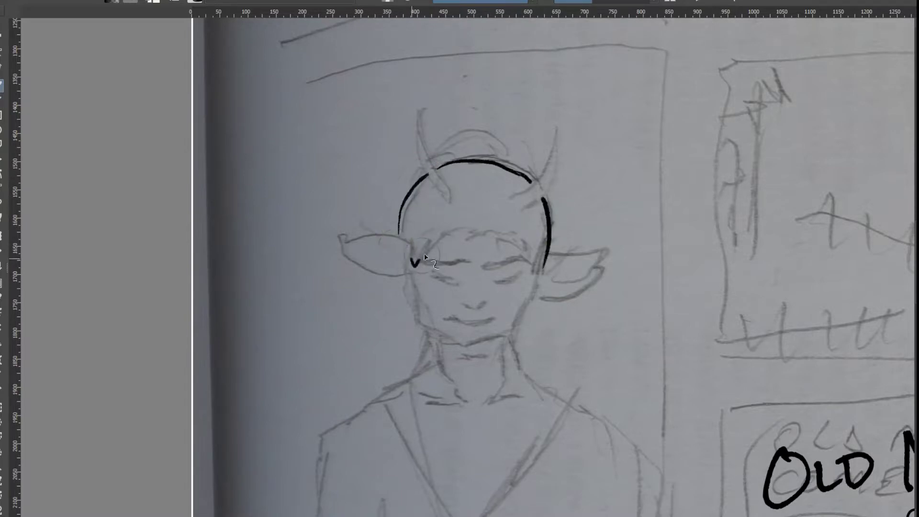
{"action": "mouse_move", "coordinate": [463, 238]}
{"action": "left_mouse_down"}
{"action": "mouse_move", "coordinate": [515, 244]}
{"action": "mouse_move", "coordinate": [541, 271]}
{"action": "left_mouse_up"}
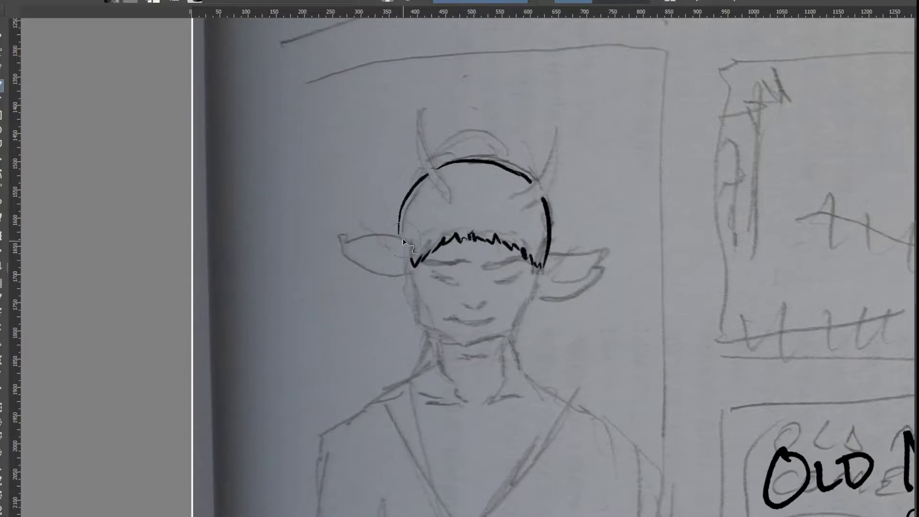
Ink the long pointed ears on both sides of the head and the jawline down to the chin.
{"action": "mouse_move", "coordinate": [401, 244]}
{"action": "left_mouse_down"}
{"action": "mouse_move", "coordinate": [312, 250]}
{"action": "mouse_move", "coordinate": [404, 278]}
{"action": "left_mouse_up"}
{"action": "mouse_move", "coordinate": [548, 253]}
{"action": "left_mouse_down"}
{"action": "mouse_move", "coordinate": [613, 253]}
{"action": "mouse_move", "coordinate": [545, 288]}
{"action": "left_mouse_up"}
{"action": "mouse_move", "coordinate": [404, 245]}
{"action": "left_mouse_down"}
{"action": "mouse_move", "coordinate": [413, 320]}
{"action": "mouse_move", "coordinate": [449, 346]}
{"action": "mouse_move", "coordinate": [482, 349]}
{"action": "mouse_move", "coordinate": [506, 332]}
{"action": "left_mouse_up"}
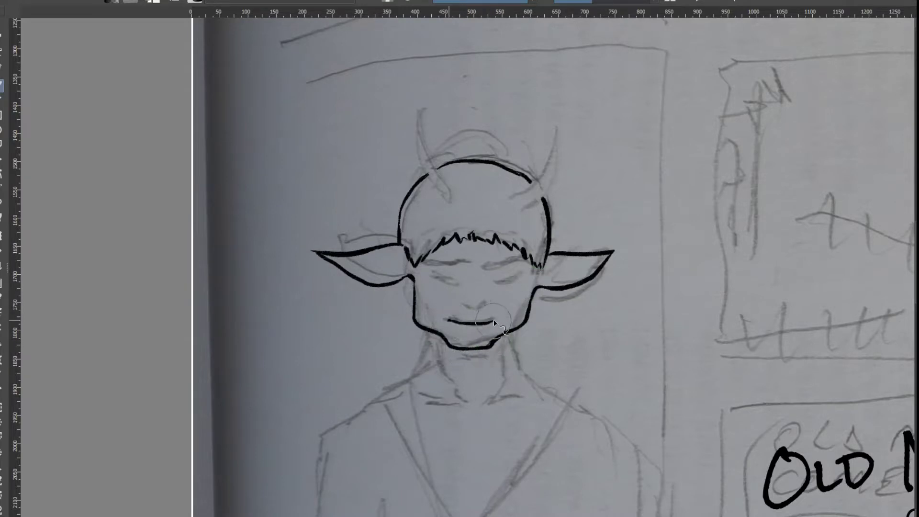
Ink the face with a smiling mouth, small nose, closed eyes and flat eyebrows.
{"action": "left_click_drag", "start_coordinate": [493, 321], "coordinate": [499, 317]}
{"action": "left_click_drag", "start_coordinate": [490, 282], "coordinate": [498, 282]}
{"action": "left_click_drag", "start_coordinate": [448, 262], "coordinate": [423, 259]}
{"action": "mouse_move", "coordinate": [524, 260]}
{"action": "left_mouse_down"}
{"action": "mouse_move", "coordinate": [485, 263]}
{"action": "mouse_move", "coordinate": [526, 261]}
{"action": "left_mouse_up"}
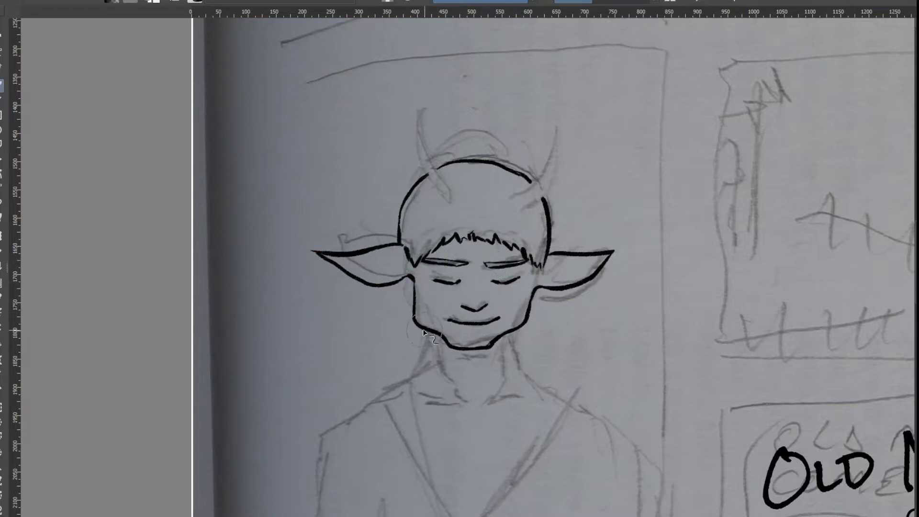
Ink the neck, its inner muscle lines, the collarbones and the slopes towards the shoulders.
{"action": "left_click_drag", "start_coordinate": [421, 329], "coordinate": [411, 373]}
{"action": "left_click_drag", "start_coordinate": [513, 330], "coordinate": [531, 380]}
{"action": "left_click_drag", "start_coordinate": [440, 346], "coordinate": [462, 404]}
{"action": "mouse_move", "coordinate": [502, 345]}
{"action": "left_mouse_down"}
{"action": "mouse_move", "coordinate": [495, 392]}
{"action": "mouse_move", "coordinate": [468, 412]}
{"action": "left_mouse_up"}
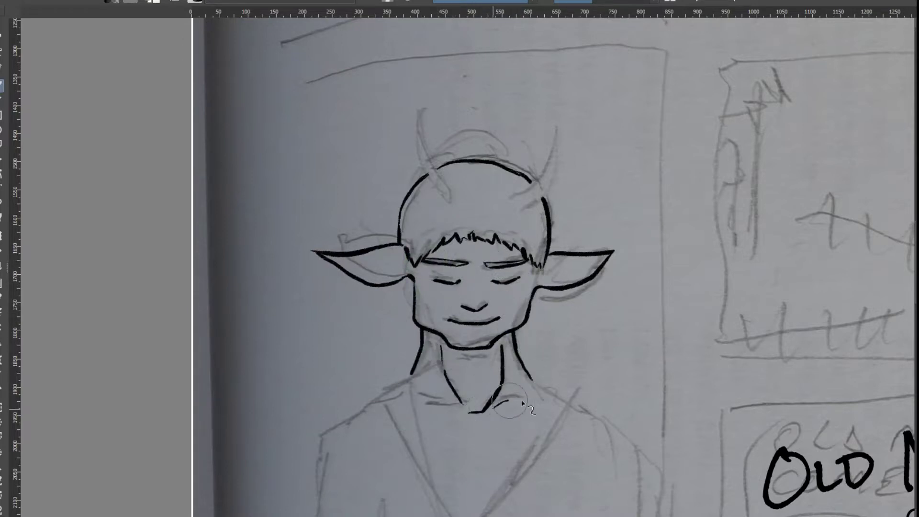
{"action": "mouse_move", "coordinate": [413, 374]}
{"action": "left_mouse_down"}
{"action": "mouse_move", "coordinate": [550, 394]}
{"action": "mouse_move", "coordinate": [391, 388]}
{"action": "left_mouse_up"}
{"action": "left_click_drag", "start_coordinate": [529, 378], "coordinate": [563, 398]}
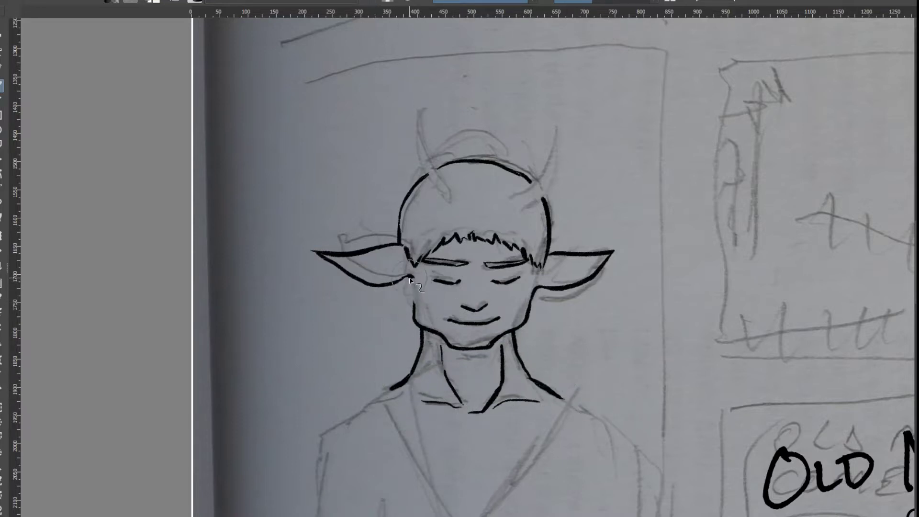
Redraw the edge of the cheek just below the ear on the left side of the face.
{"action": "left_click_drag", "start_coordinate": [409, 277], "coordinate": [413, 311]}
{"action": "key", "text": "m"}
{"action": "key", "text": "m"}
{"action": "left_click_drag", "start_coordinate": [435, 203], "coordinate": [392, 129]}
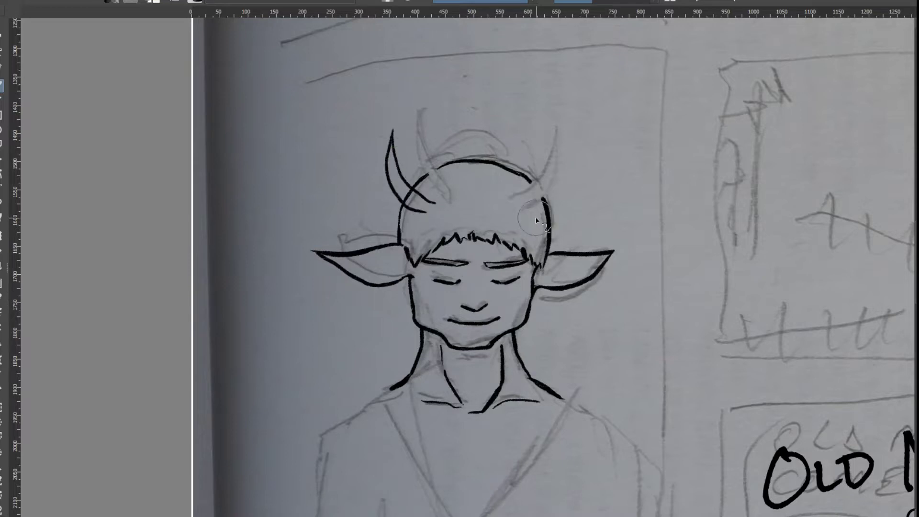
{"action": "left_click_drag", "start_coordinate": [531, 214], "coordinate": [577, 172]}
{"action": "mouse_move", "coordinate": [524, 203]}
{"action": "left_mouse_down"}
{"action": "mouse_move", "coordinate": [561, 175]}
{"action": "mouse_move", "coordinate": [576, 127]}
{"action": "left_mouse_up"}
{"action": "key", "text": "ctrl+z"}
{"action": "key", "text": "ctrl+z"}
{"action": "key", "text": "ctrl+z"}
{"action": "key", "text": "ctrl+z"}
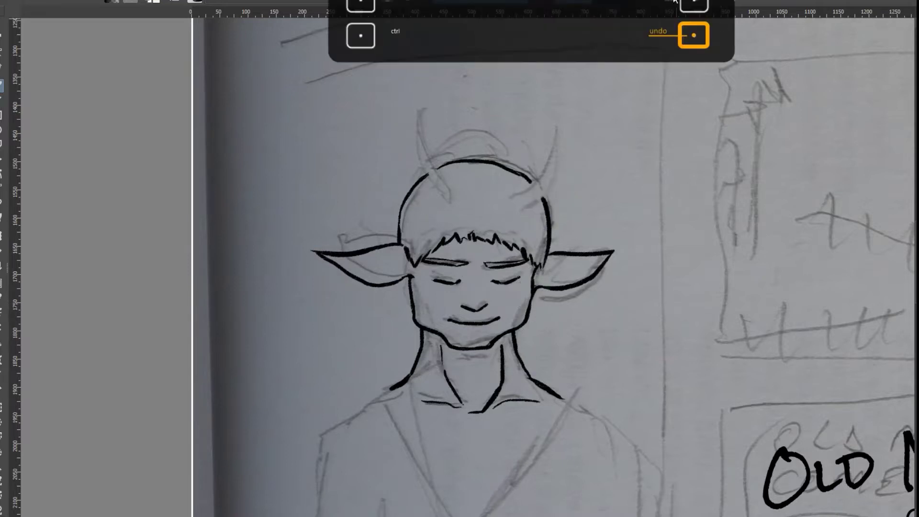
Use horizontal mirroring to ink a symmetrical pair of curved, pointed horns on the head.
{"action": "left_click", "coordinate": [670, 1]}
{"action": "left_click_drag", "start_coordinate": [893, 50], "coordinate": [646, 154]}
{"action": "mouse_move", "coordinate": [707, 141]}
{"action": "left_mouse_down"}
{"action": "mouse_move", "coordinate": [472, 183]}
{"action": "mouse_move", "coordinate": [482, 187]}
{"action": "left_mouse_up"}
{"action": "mouse_move", "coordinate": [450, 194]}
{"action": "left_mouse_down"}
{"action": "mouse_move", "coordinate": [399, 143]}
{"action": "mouse_move", "coordinate": [451, 215]}
{"action": "mouse_move", "coordinate": [398, 120]}
{"action": "left_mouse_up"}
{"action": "key", "text": "ctrl+z"}
{"action": "key", "text": "ctrl+z"}
{"action": "left_click_drag", "start_coordinate": [398, 120], "coordinate": [432, 206]}
{"action": "left_click", "coordinate": [670, 2]}
{"action": "left_click_drag", "start_coordinate": [427, 176], "coordinate": [447, 166]}
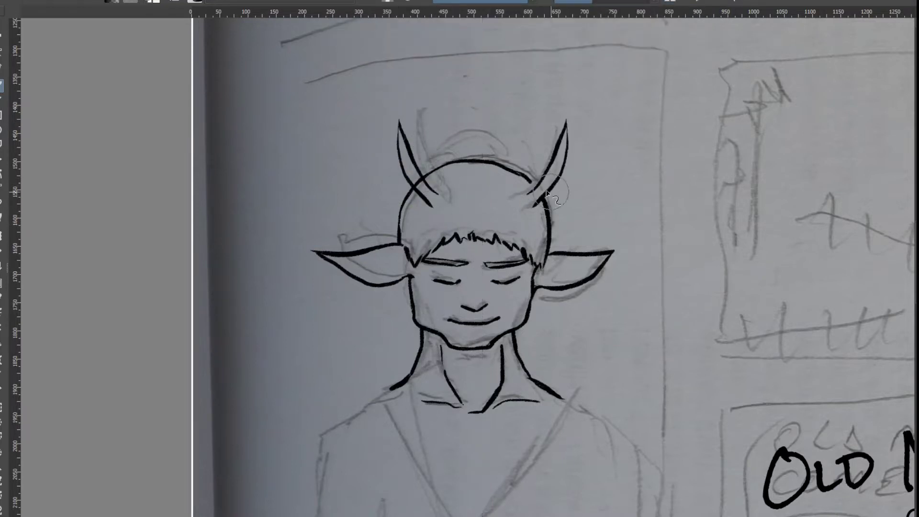
Close the bases of both horns and clear the head outline that crosses them.
{"action": "left_click_drag", "start_coordinate": [545, 198], "coordinate": [530, 182]}
{"action": "left_click", "coordinate": [368, 2]}
{"action": "key", "text": "ctrl+z"}
{"action": "left_click_drag", "start_coordinate": [527, 204], "coordinate": [540, 197]}
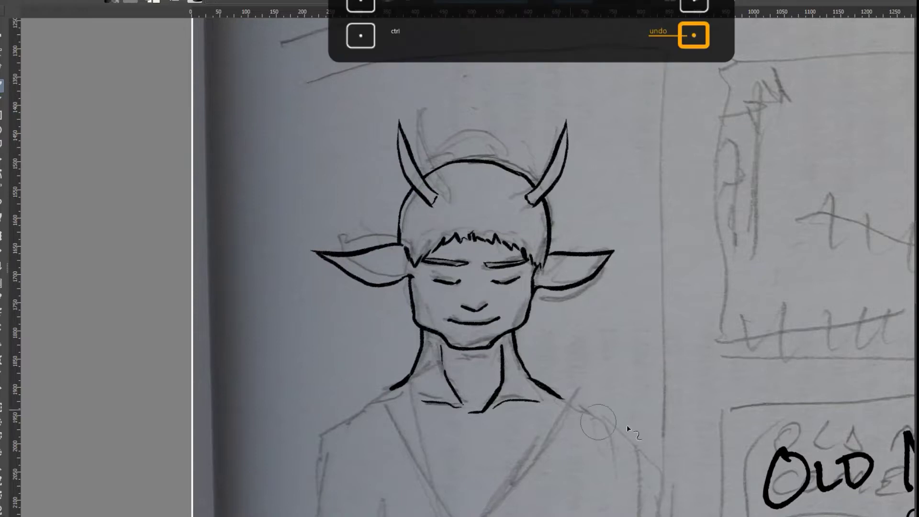
Ink the shirt's V-neck collar as a band with parallel inner and outer edges between the shoulders.
{"action": "scroll", "coordinate": [609, 197], "scroll_direction": "down", "scroll_amount": 5}
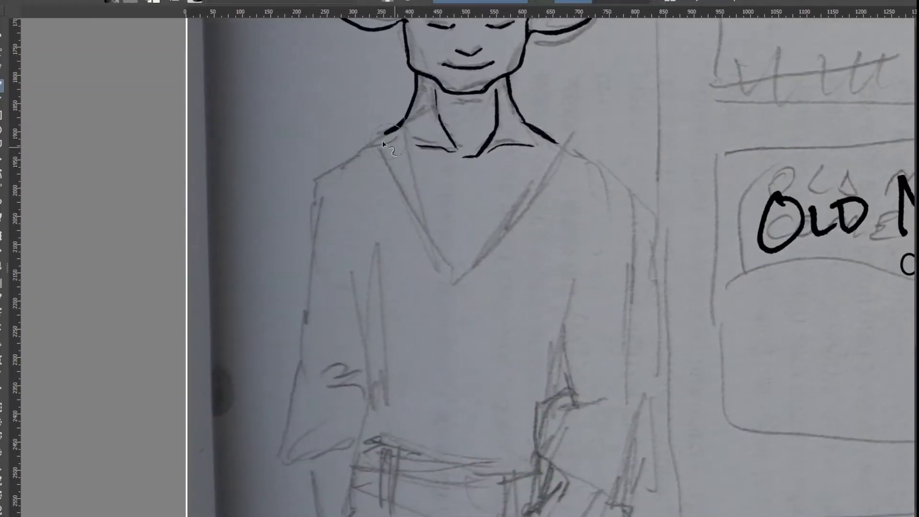
{"action": "left_click_drag", "start_coordinate": [384, 136], "coordinate": [426, 215]}
{"action": "key", "text": "ctrl+z"}
{"action": "mouse_move", "coordinate": [384, 136]}
{"action": "left_mouse_down"}
{"action": "mouse_move", "coordinate": [539, 173]}
{"action": "mouse_move", "coordinate": [469, 246]}
{"action": "left_mouse_up"}
{"action": "left_click_drag", "start_coordinate": [557, 143], "coordinate": [535, 182]}
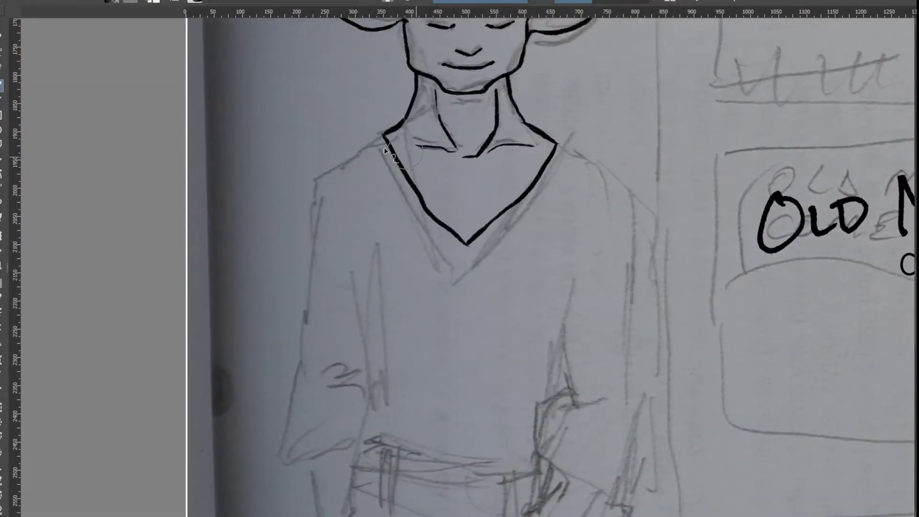
{"action": "left_click_drag", "start_coordinate": [367, 146], "coordinate": [464, 269]}
{"action": "left_click_drag", "start_coordinate": [566, 151], "coordinate": [469, 269]}
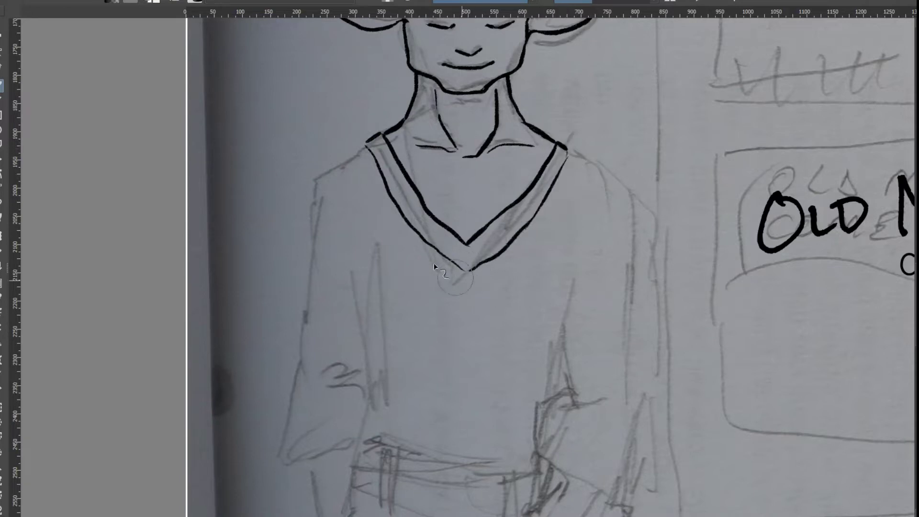
{"action": "scroll", "coordinate": [591, 198], "scroll_direction": "down", "scroll_amount": 1}
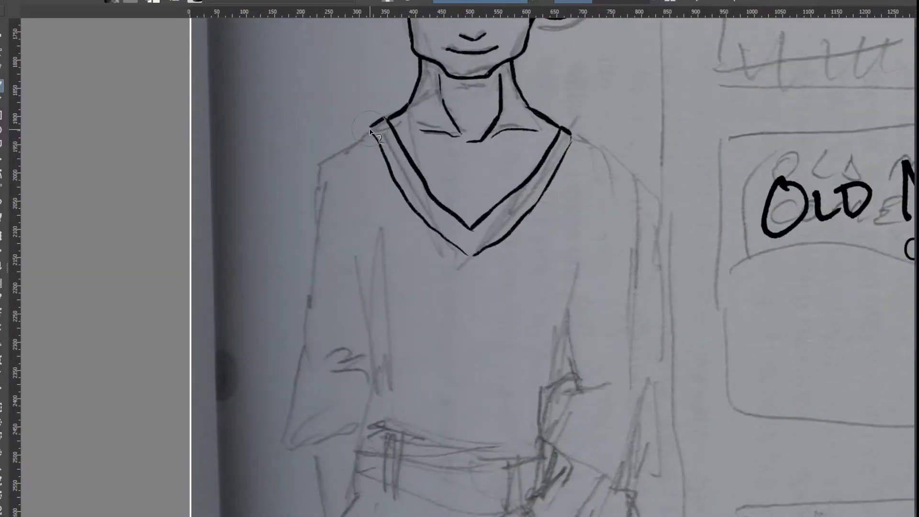
{"action": "left_click_drag", "start_coordinate": [374, 201], "coordinate": [516, 450]}
{"action": "left_click_drag", "start_coordinate": [413, 208], "coordinate": [535, 441]}
{"action": "left_click_drag", "start_coordinate": [488, 409], "coordinate": [516, 451]}
{"action": "key", "text": "ctrl+z"}
{"action": "key", "text": "ctrl+z"}
{"action": "key", "text": "ctrl+z"}
Ink both edges of the diagonal strap from the shoulder across the chest to the opposite hip.
{"action": "key", "text": "minus"}
{"action": "key", "text": "minus"}
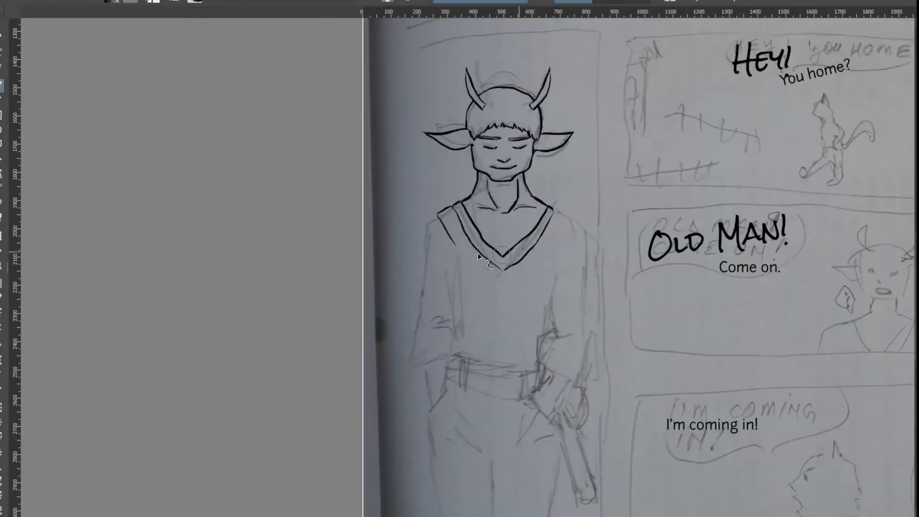
{"action": "left_click_drag", "start_coordinate": [465, 234], "coordinate": [523, 330]}
{"action": "left_click_drag", "start_coordinate": [451, 245], "coordinate": [522, 373]}
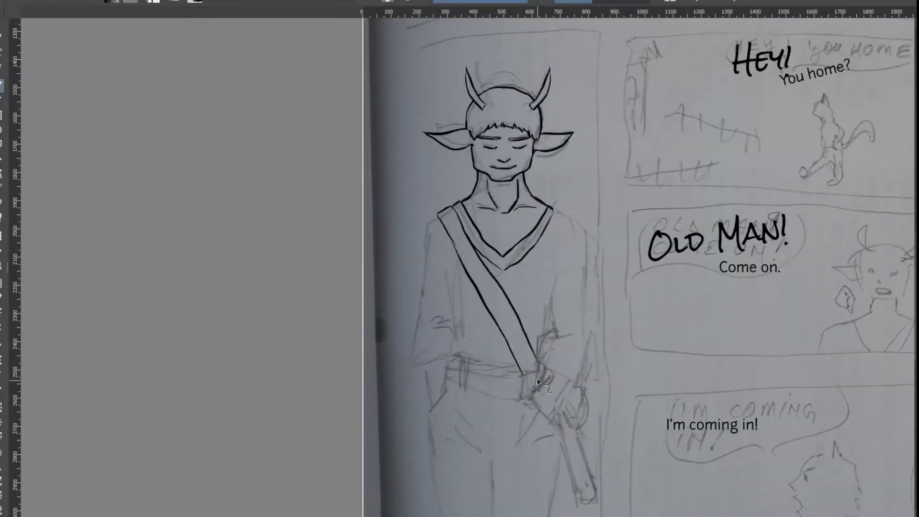
Ink the shoulders, loose sleeves with elbow creases and cuffs, the sides of the torso and the shirt hem.
{"action": "left_click_drag", "start_coordinate": [573, 224], "coordinate": [584, 344]}
{"action": "mouse_move", "coordinate": [437, 220]}
{"action": "left_mouse_down"}
{"action": "mouse_move", "coordinate": [411, 361]}
{"action": "mouse_move", "coordinate": [445, 366]}
{"action": "left_mouse_up"}
{"action": "left_click_drag", "start_coordinate": [439, 311], "coordinate": [449, 330]}
{"action": "left_click_drag", "start_coordinate": [584, 346], "coordinate": [574, 388]}
{"action": "left_click_drag", "start_coordinate": [573, 380], "coordinate": [548, 336]}
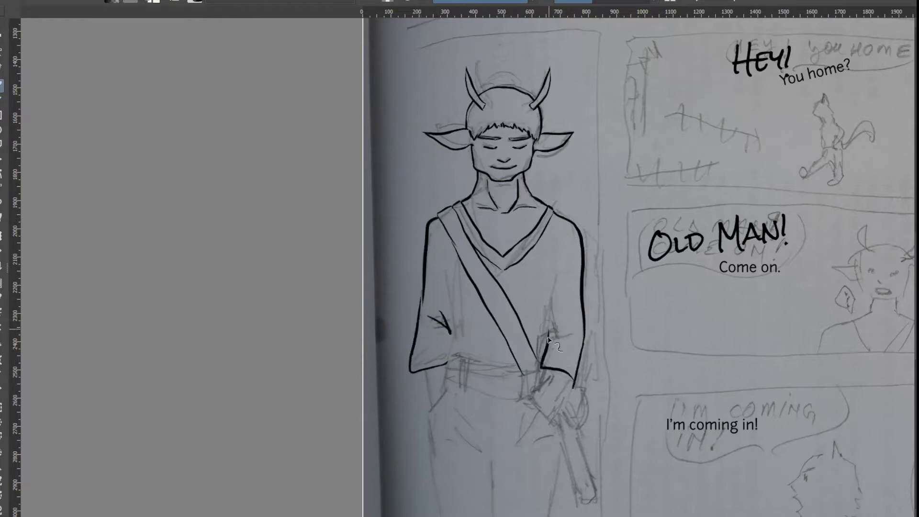
{"action": "mouse_move", "coordinate": [447, 265]}
{"action": "left_mouse_down"}
{"action": "mouse_move", "coordinate": [448, 362]}
{"action": "mouse_move", "coordinate": [523, 373]}
{"action": "left_mouse_up"}
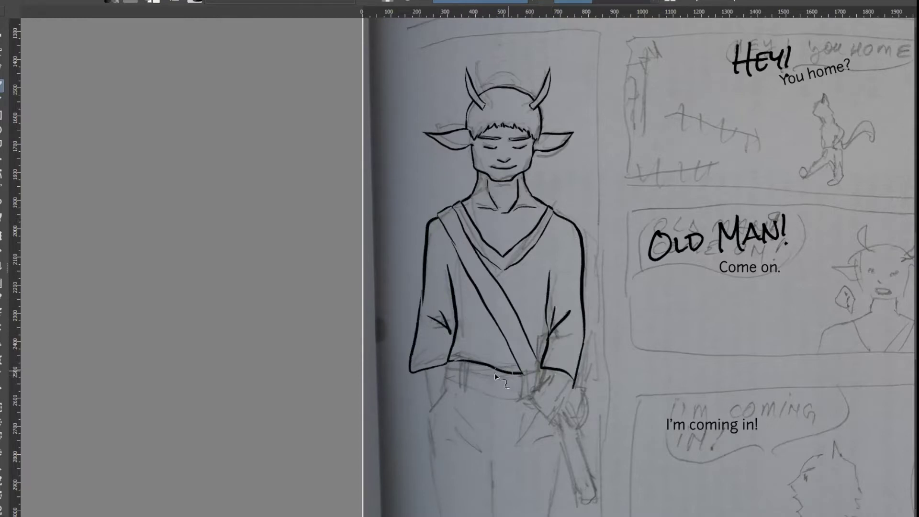
Ink the belt with its loops and buckle, joining it to the end of the diagonal strap.
{"action": "mouse_move", "coordinate": [457, 362]}
{"action": "left_mouse_down"}
{"action": "mouse_move", "coordinate": [458, 386]}
{"action": "mouse_move", "coordinate": [519, 392]}
{"action": "left_mouse_up"}
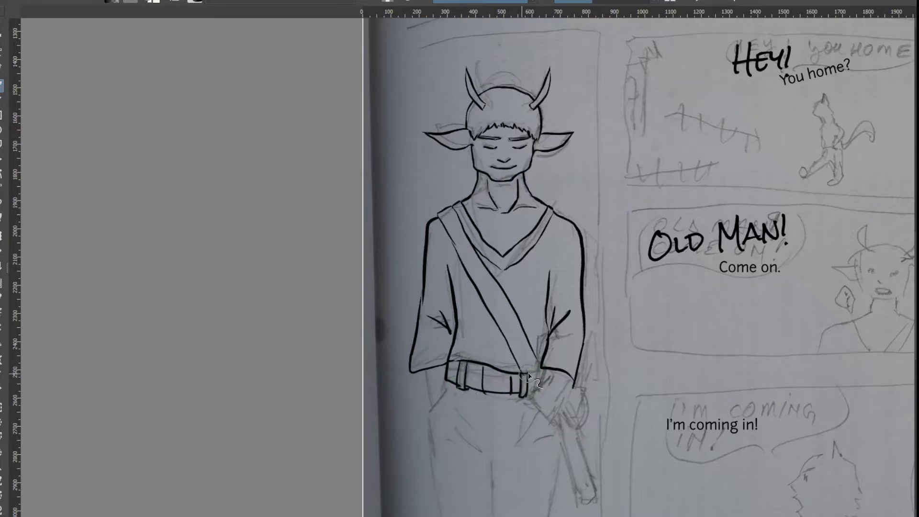
{"action": "key", "text": "ctrl+z"}
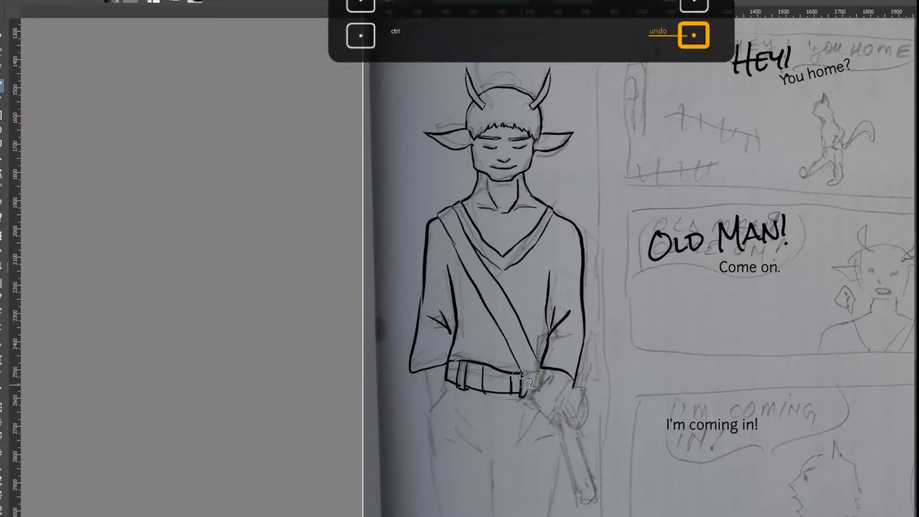
{"action": "left_click_drag", "start_coordinate": [528, 389], "coordinate": [536, 389]}
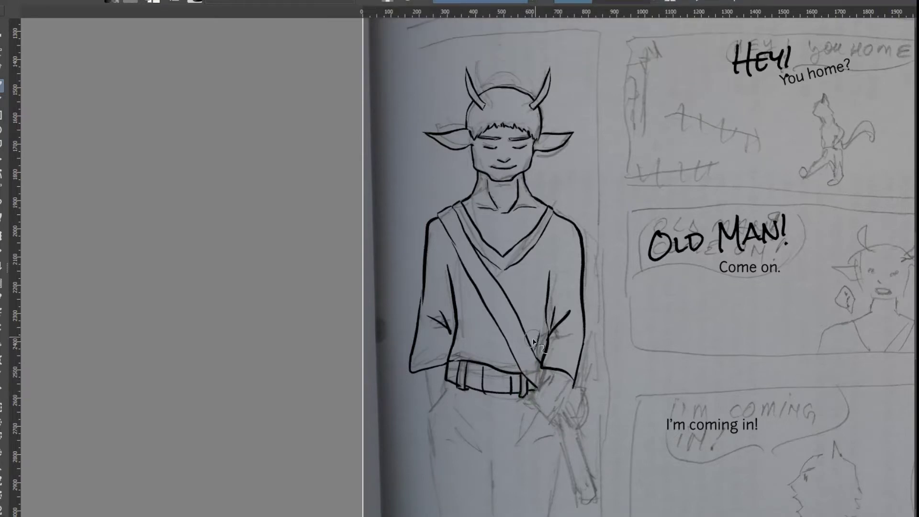
Add short fold lines to the shirt beside the strap, at the waist and below the collar.
{"action": "left_click_drag", "start_coordinate": [531, 337], "coordinate": [534, 314]}
{"action": "left_click_drag", "start_coordinate": [537, 339], "coordinate": [539, 327]}
{"action": "left_click_drag", "start_coordinate": [507, 343], "coordinate": [493, 326]}
{"action": "left_click_drag", "start_coordinate": [505, 351], "coordinate": [493, 339]}
{"action": "left_click_drag", "start_coordinate": [504, 288], "coordinate": [510, 277]}
{"action": "left_click_drag", "start_coordinate": [458, 259], "coordinate": [449, 243]}
{"action": "key", "text": "ctrl+z"}
Ink the forearms and hands reaching into the trouser pockets, with the pocket edges and outer hip line.
{"action": "left_click_drag", "start_coordinate": [571, 380], "coordinate": [551, 419]}
{"action": "mouse_move", "coordinate": [542, 369]}
{"action": "left_mouse_down"}
{"action": "mouse_move", "coordinate": [573, 387]}
{"action": "mouse_move", "coordinate": [540, 391]}
{"action": "left_mouse_up"}
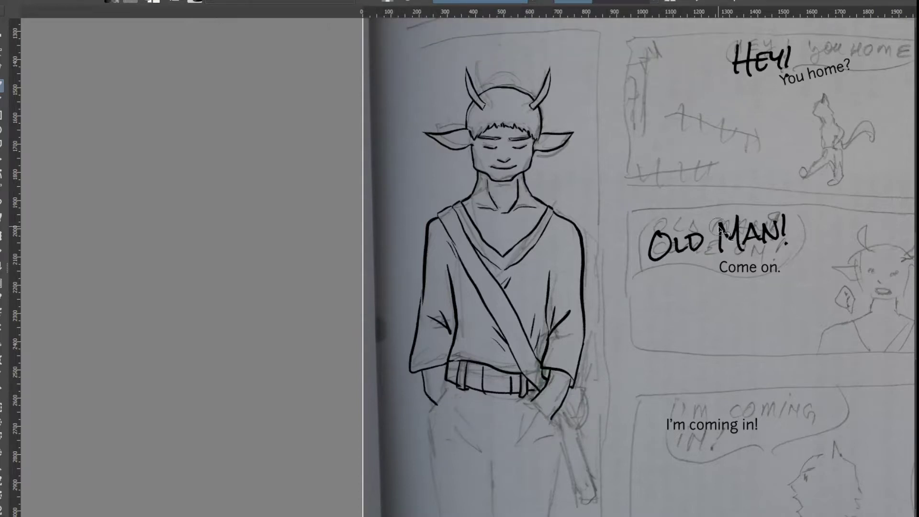
{"action": "key", "text": "ctrl+z"}
{"action": "mouse_move", "coordinate": [416, 372]}
{"action": "left_mouse_down"}
{"action": "mouse_move", "coordinate": [429, 410]}
{"action": "mouse_move", "coordinate": [436, 395]}
{"action": "left_mouse_up"}
{"action": "left_click_drag", "start_coordinate": [428, 398], "coordinate": [439, 406]}
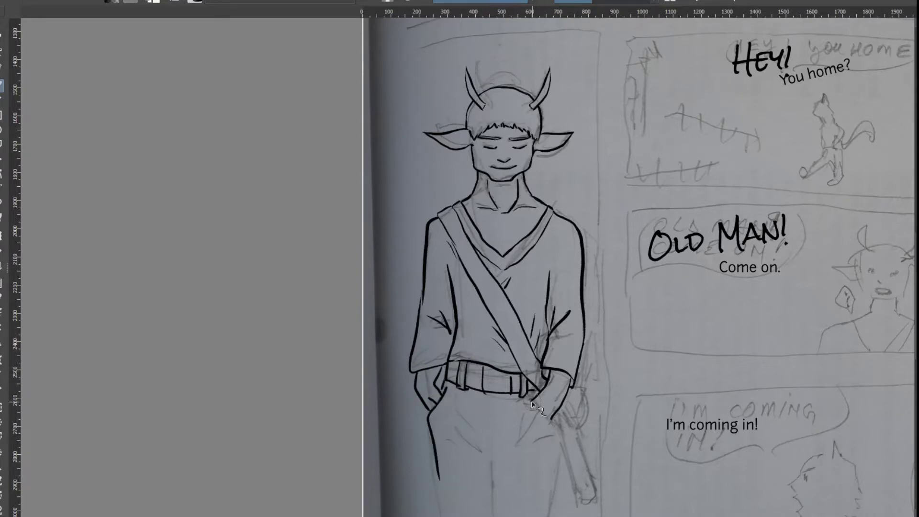
Ink the axe hanging at the hip, with its slanted handle and curved blade behind the hand.
{"action": "left_click_drag", "start_coordinate": [557, 421], "coordinate": [595, 500]}
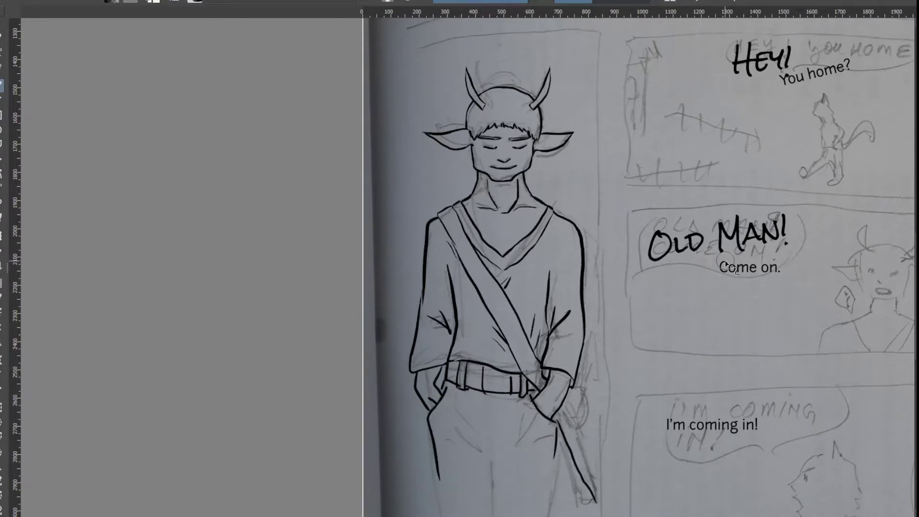
{"action": "key", "text": "ctrl+z"}
{"action": "left_click_drag", "start_coordinate": [561, 427], "coordinate": [581, 492]}
{"action": "left_click_drag", "start_coordinate": [568, 419], "coordinate": [599, 487]}
{"action": "mouse_move", "coordinate": [562, 401]}
{"action": "left_mouse_down"}
{"action": "mouse_move", "coordinate": [574, 424]}
{"action": "mouse_move", "coordinate": [567, 434]}
{"action": "left_mouse_up"}
{"action": "left_click_drag", "start_coordinate": [560, 418], "coordinate": [565, 412]}
{"action": "mouse_move", "coordinate": [575, 377]}
{"action": "left_mouse_down"}
{"action": "mouse_move", "coordinate": [593, 433]}
{"action": "mouse_move", "coordinate": [568, 413]}
{"action": "mouse_move", "coordinate": [556, 516]}
{"action": "left_mouse_up"}
{"action": "key", "text": "e"}
{"action": "key", "text": "ctrl+z"}
Ink the outer contours of both trouser legs and the line separating them.
{"action": "left_click_drag", "start_coordinate": [564, 430], "coordinate": [544, 516]}
{"action": "left_click_drag", "start_coordinate": [490, 456], "coordinate": [493, 516]}
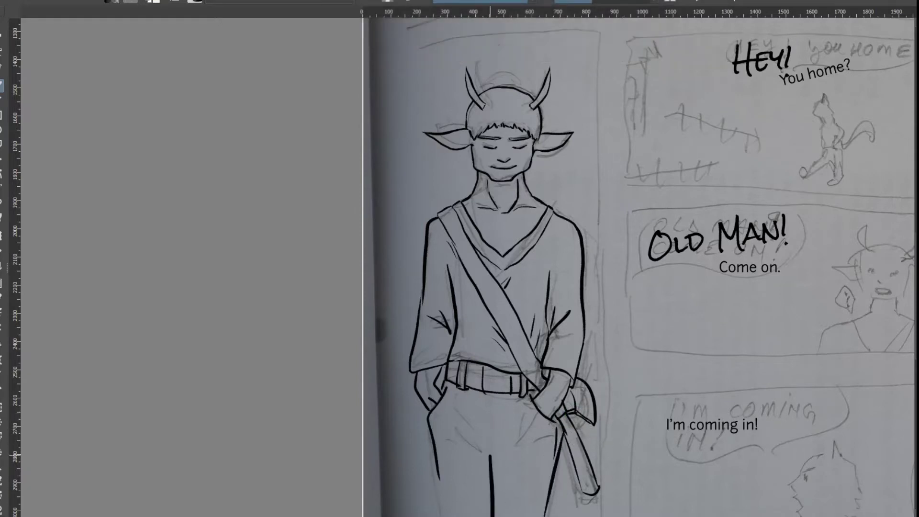
{"action": "left_click_drag", "start_coordinate": [439, 474], "coordinate": [448, 516]}
Add the fly, creases and pocket details to the upper part of the trousers.
{"action": "left_click_drag", "start_coordinate": [484, 395], "coordinate": [482, 439]}
{"action": "mouse_move", "coordinate": [455, 404]}
{"action": "left_mouse_down"}
{"action": "mouse_move", "coordinate": [480, 415]}
{"action": "mouse_move", "coordinate": [520, 401]}
{"action": "left_mouse_up"}
{"action": "left_click_drag", "start_coordinate": [520, 420], "coordinate": [518, 432]}
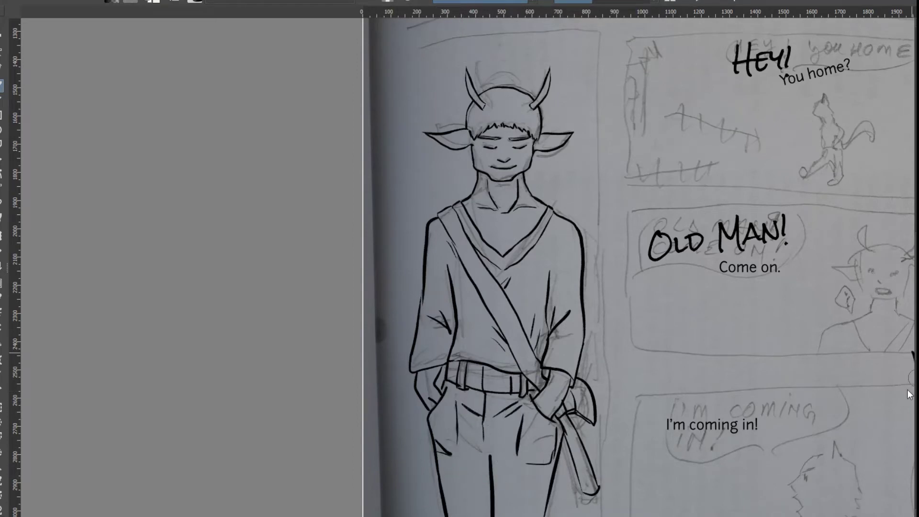
{"action": "key", "text": "ctrl+z"}
Extend the trouser legs downwards and close them with hems near the page's lower edge.
{"action": "scroll", "coordinate": [539, 357], "scroll_direction": "down", "scroll_amount": 3}
{"action": "left_click_drag", "start_coordinate": [544, 357], "coordinate": [525, 467]}
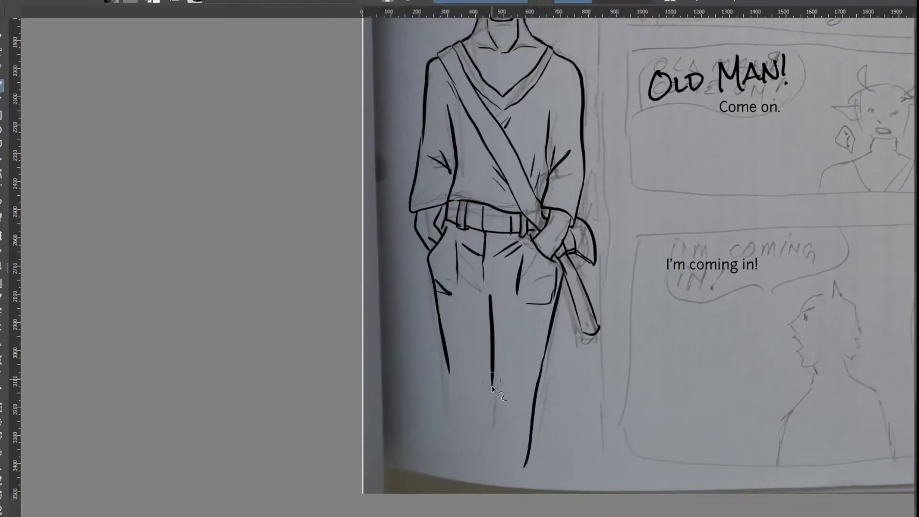
{"action": "left_click_drag", "start_coordinate": [493, 381], "coordinate": [491, 451]}
{"action": "left_click_drag", "start_coordinate": [454, 401], "coordinate": [491, 449]}
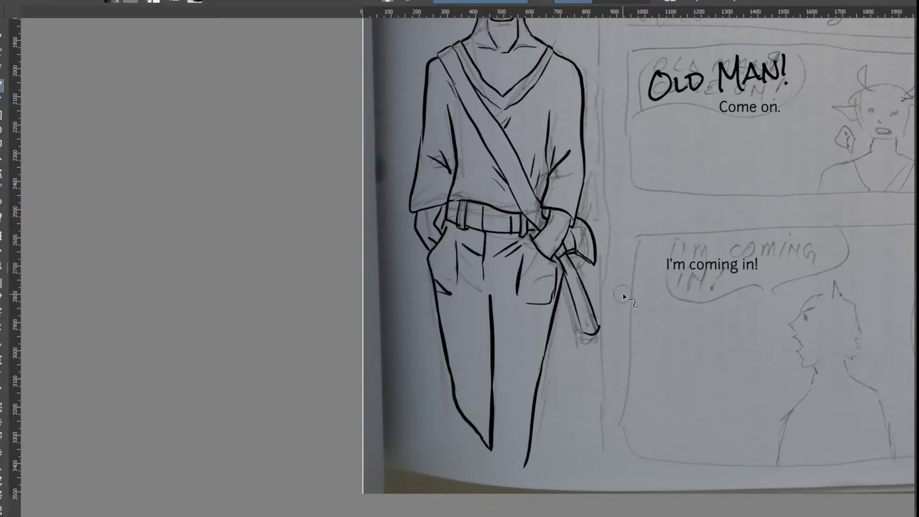
{"action": "mouse_move", "coordinate": [491, 449]}
{"action": "left_mouse_down"}
{"action": "mouse_move", "coordinate": [489, 477]}
{"action": "mouse_move", "coordinate": [519, 483]}
{"action": "left_mouse_up"}
Check the line art with the sketch hidden, restore the sketch and redraw the outer edge of the left sleeve.
{"action": "left_click", "coordinate": [917, 338]}
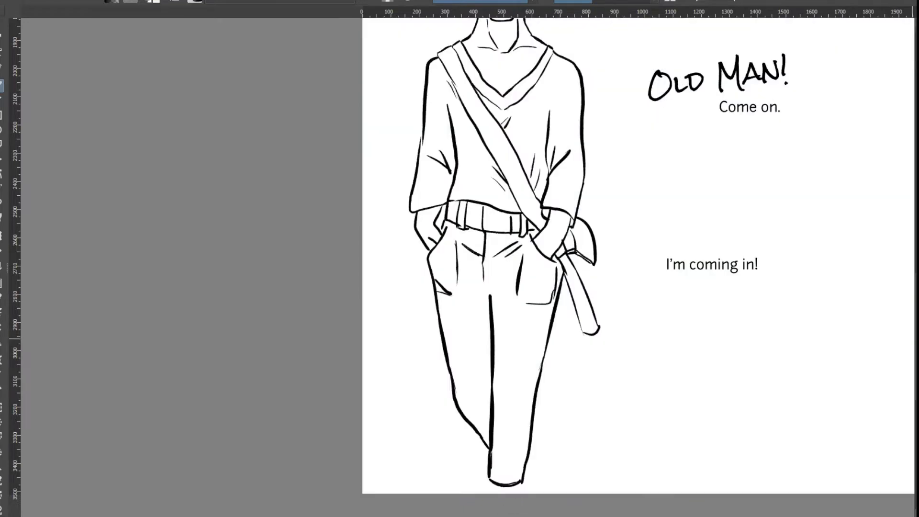
{"action": "left_click", "coordinate": [917, 338]}
{"action": "scroll", "coordinate": [426, 247], "scroll_direction": "up", "scroll_amount": 3}
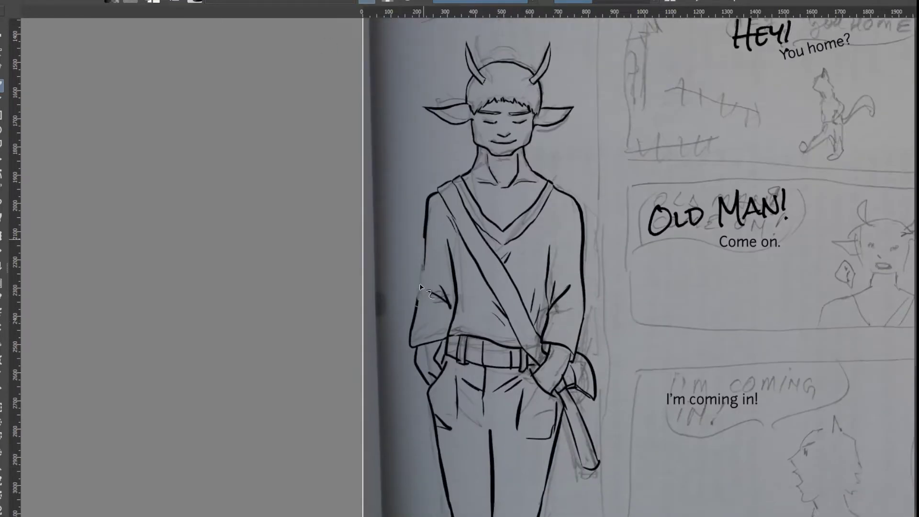
{"action": "left_click_drag", "start_coordinate": [426, 237], "coordinate": [417, 306]}
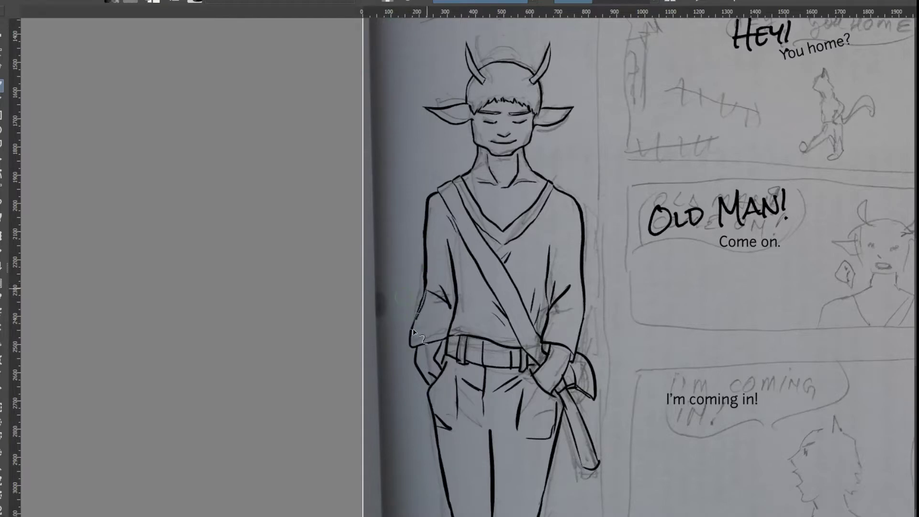
Ink the small standing cat character in the "HEY! You home?" panel, including its bent arm, kicking leg and curled tail.
{"action": "key", "text": "e"}
{"action": "left_click_drag", "start_coordinate": [526, 516], "coordinate": [633, 516]}
{"action": "left_click_drag", "start_coordinate": [915, 358], "coordinate": [916, 324]}
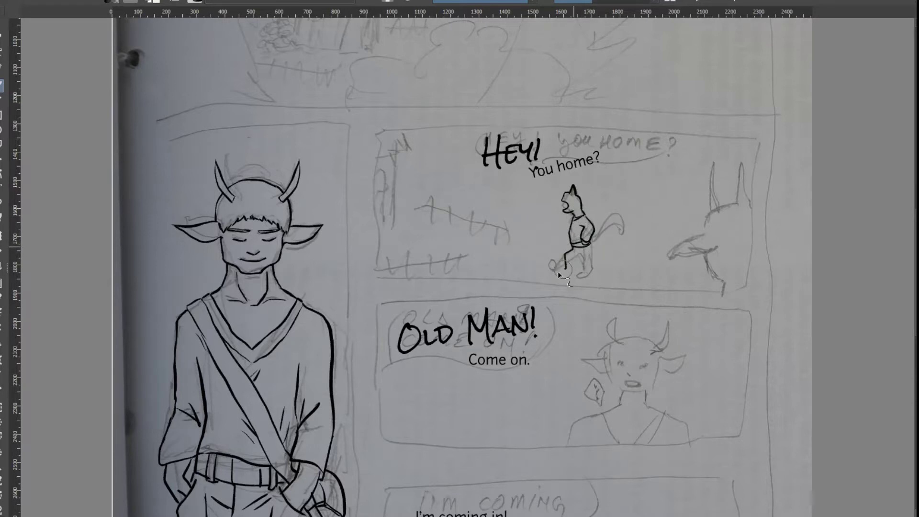
{"action": "mouse_move", "coordinate": [589, 246]}
{"action": "left_mouse_down"}
{"action": "mouse_move", "coordinate": [585, 282]}
{"action": "mouse_move", "coordinate": [581, 261]}
{"action": "left_mouse_up"}
{"action": "left_click_drag", "start_coordinate": [614, 219], "coordinate": [591, 248]}
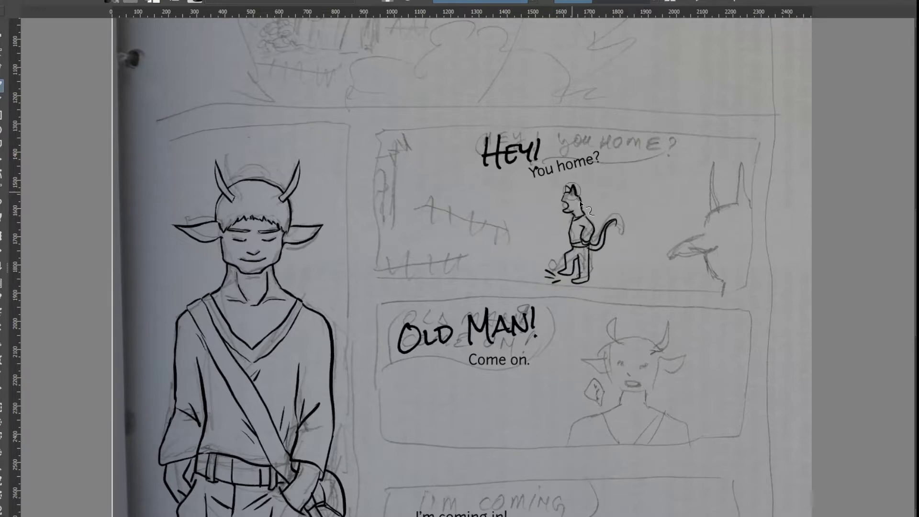
Ink the horned character's head from behind, with ear, horns and neck, at the outer edge of the "HEY!" panel.
{"action": "left_click_drag", "start_coordinate": [707, 236], "coordinate": [718, 252]}
{"action": "mouse_move", "coordinate": [729, 203]}
{"action": "left_mouse_down"}
{"action": "mouse_move", "coordinate": [700, 234]}
{"action": "mouse_move", "coordinate": [707, 279]}
{"action": "mouse_move", "coordinate": [723, 293]}
{"action": "left_mouse_up"}
{"action": "left_click_drag", "start_coordinate": [706, 233], "coordinate": [752, 262]}
{"action": "mouse_move", "coordinate": [712, 206]}
{"action": "left_mouse_down"}
{"action": "mouse_move", "coordinate": [701, 201]}
{"action": "mouse_move", "coordinate": [754, 203]}
{"action": "left_mouse_up"}
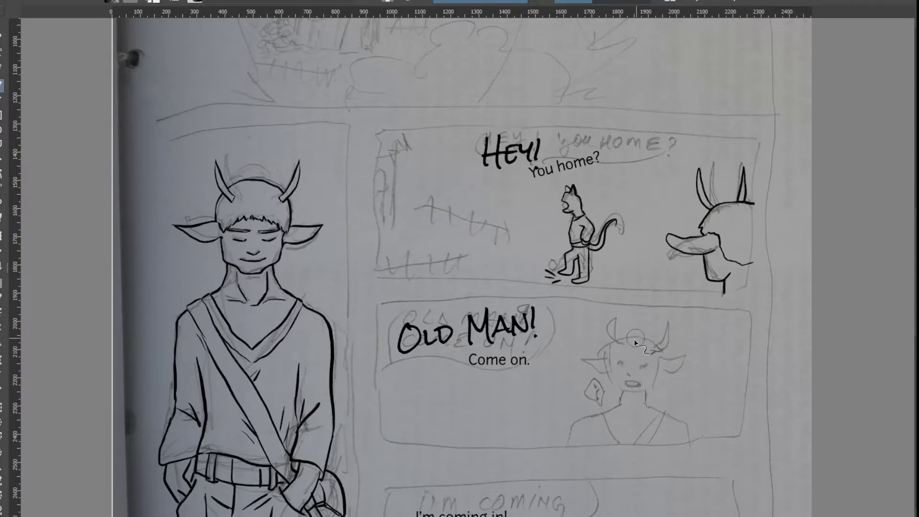
Ink the horned character's eyes and open mouth in the "OLD MAN!" panel, undo the first horn strokes and redraw the horns and fringe.
{"action": "left_click_drag", "start_coordinate": [619, 364], "coordinate": [621, 367]}
{"action": "left_click_drag", "start_coordinate": [626, 382], "coordinate": [638, 383]}
{"action": "left_click_drag", "start_coordinate": [652, 355], "coordinate": [666, 350]}
{"action": "mouse_move", "coordinate": [601, 356]}
{"action": "left_mouse_down"}
{"action": "mouse_move", "coordinate": [625, 350]}
{"action": "mouse_move", "coordinate": [612, 341]}
{"action": "left_mouse_up"}
{"action": "key", "text": "ctrl+z"}
{"action": "key", "text": "ctrl+z"}
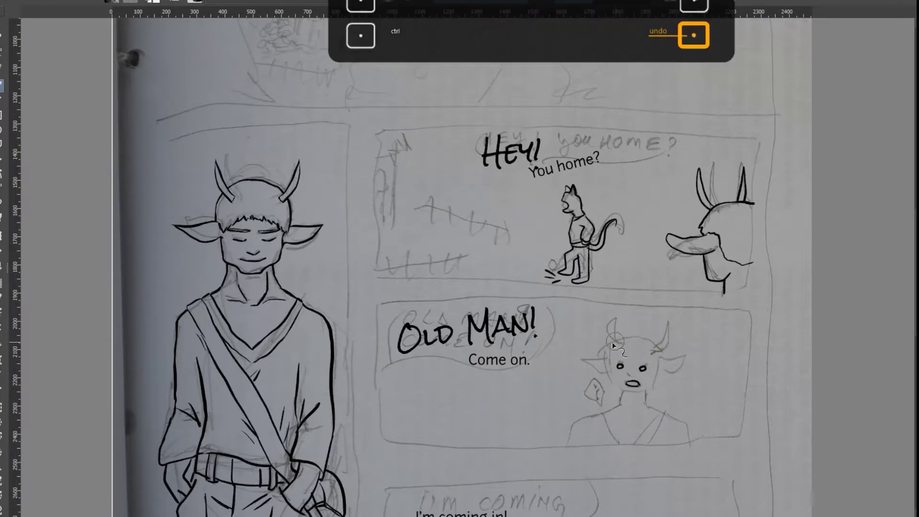
{"action": "key", "text": "ctrl+z"}
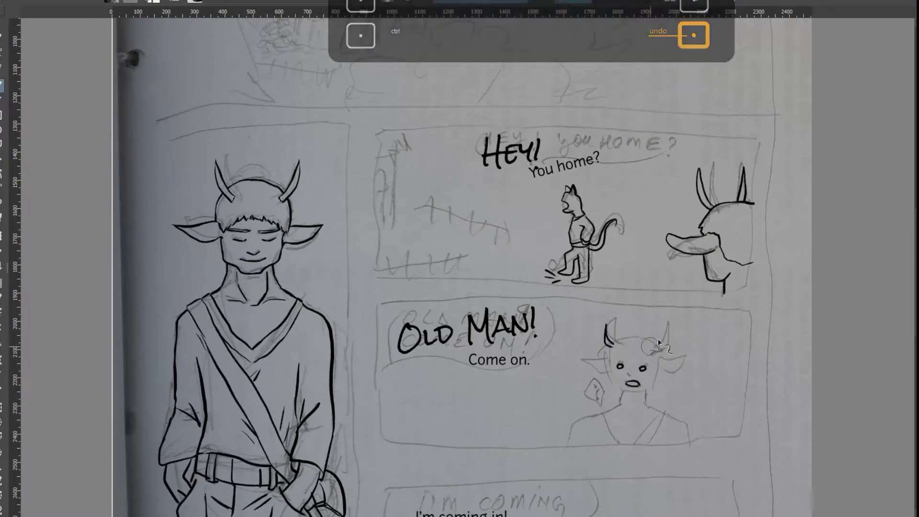
{"action": "mouse_move", "coordinate": [662, 329]}
{"action": "left_mouse_down"}
{"action": "mouse_move", "coordinate": [651, 352]}
{"action": "mouse_move", "coordinate": [605, 344]}
{"action": "left_mouse_up"}
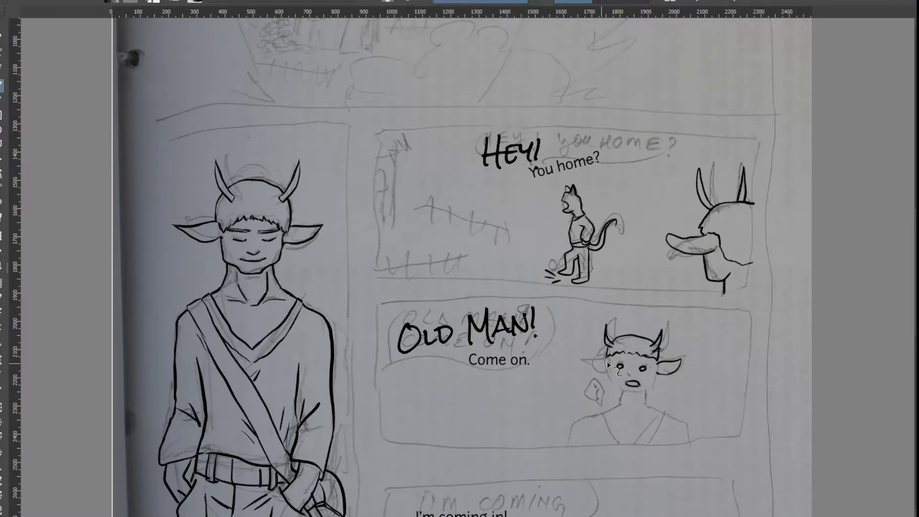
Ink the horned character's face outline, ears, neck, shoulders and V-neck collar in the "OLD MAN!" panel.
{"action": "key", "text": "ctrl+z"}
{"action": "mouse_move", "coordinate": [603, 356]}
{"action": "left_mouse_down"}
{"action": "mouse_move", "coordinate": [604, 410]}
{"action": "mouse_move", "coordinate": [582, 419]}
{"action": "mouse_move", "coordinate": [574, 447]}
{"action": "left_mouse_up"}
{"action": "left_click_drag", "start_coordinate": [661, 412], "coordinate": [686, 441]}
{"action": "mouse_move", "coordinate": [596, 416]}
{"action": "left_mouse_down"}
{"action": "mouse_move", "coordinate": [607, 446]}
{"action": "mouse_move", "coordinate": [618, 445]}
{"action": "left_mouse_up"}
{"action": "left_click_drag", "start_coordinate": [663, 415], "coordinate": [630, 443]}
{"action": "left_click_drag", "start_coordinate": [659, 369], "coordinate": [673, 363]}
{"action": "left_click_drag", "start_coordinate": [608, 369], "coordinate": [589, 362]}
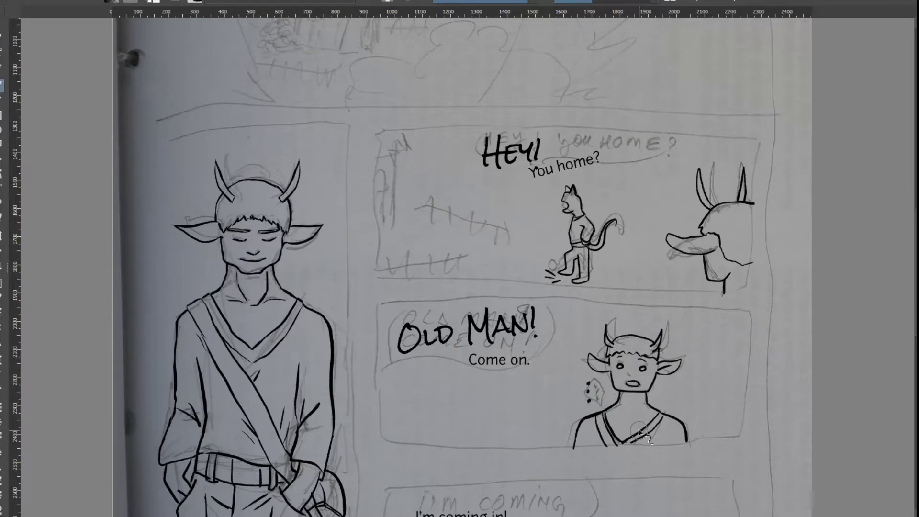
Ink the shouting cat character's profile, ears, shaggy hair, neckline and shoulders in the "I'm coming in!" panel.
{"action": "scroll", "coordinate": [592, 431], "scroll_direction": "down", "scroll_amount": 5}
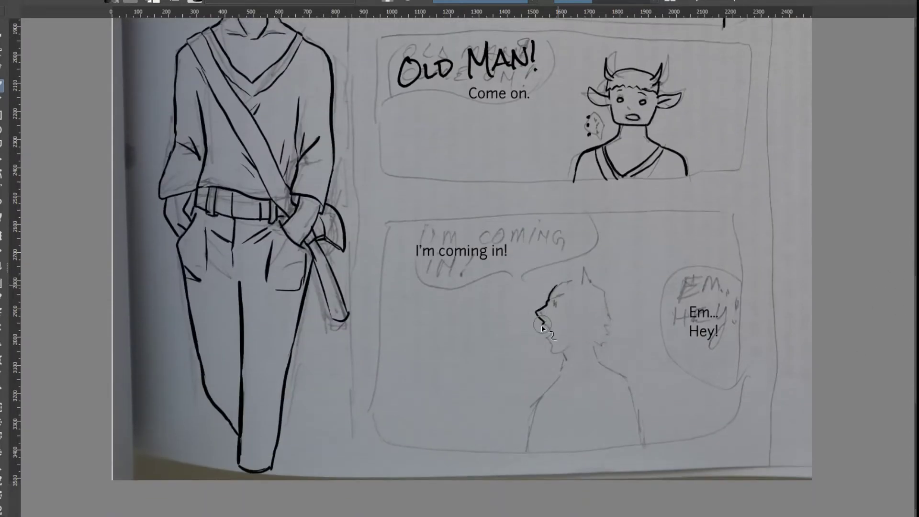
{"action": "left_click_drag", "start_coordinate": [542, 328], "coordinate": [567, 352]}
{"action": "left_click_drag", "start_coordinate": [554, 301], "coordinate": [565, 297]}
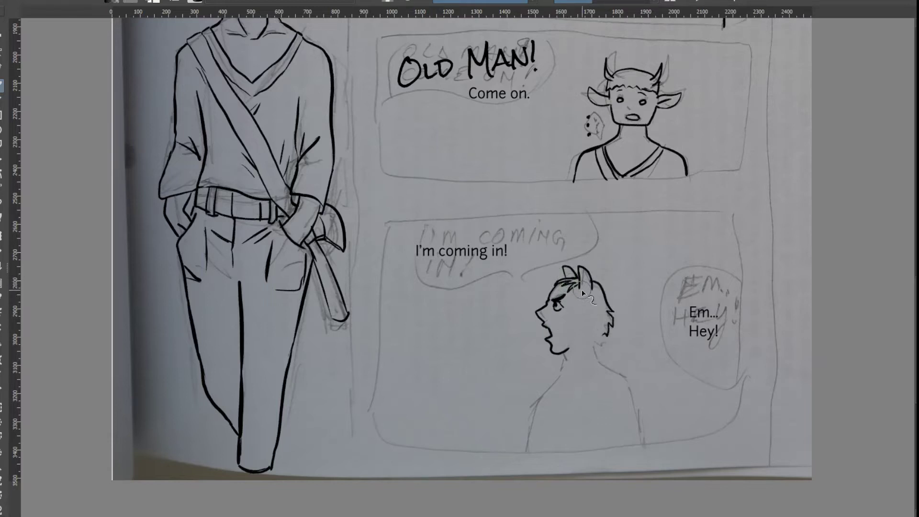
{"action": "scroll", "coordinate": [564, 29], "scroll_direction": "down", "scroll_amount": 5}
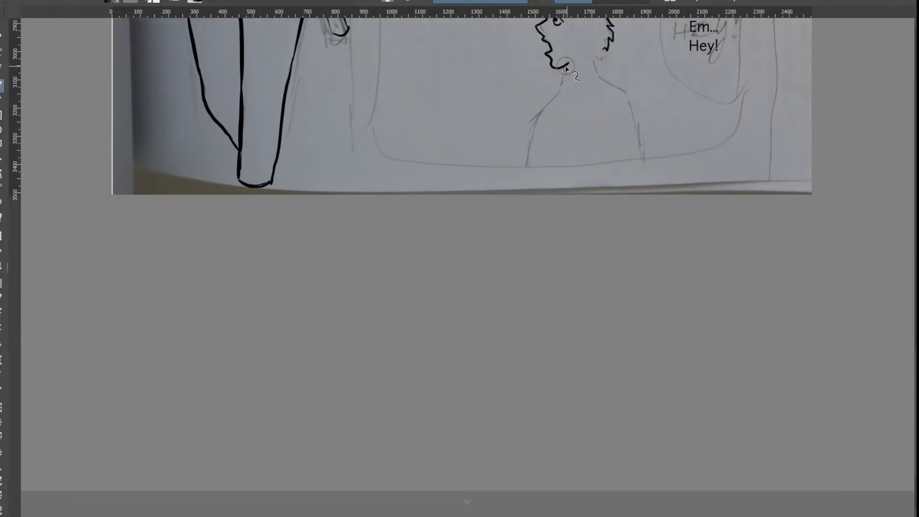
{"action": "scroll", "coordinate": [579, 137], "scroll_direction": "up", "scroll_amount": 3}
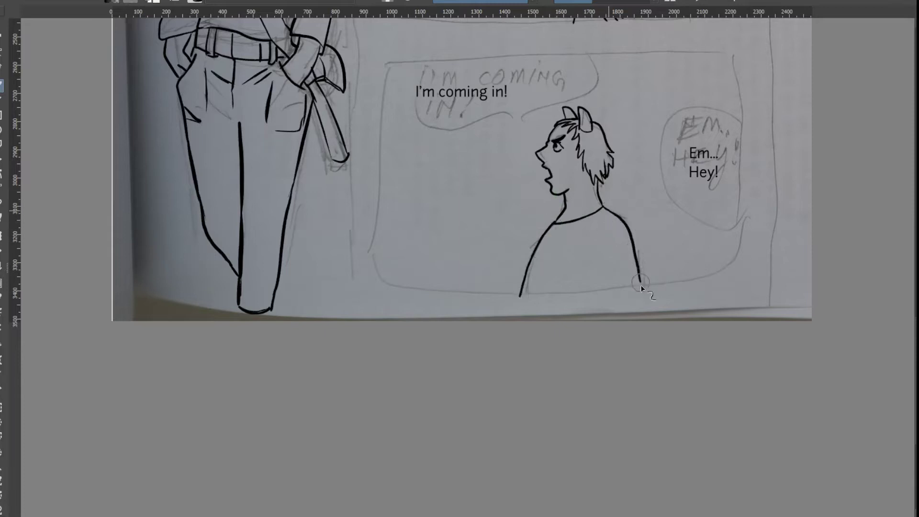
{"action": "scroll", "coordinate": [836, 334], "scroll_direction": "up", "scroll_amount": 2}
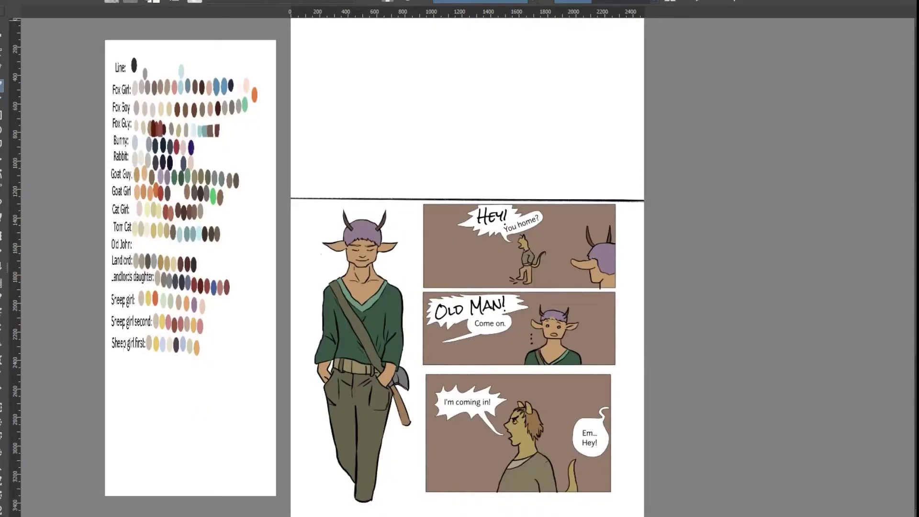
Paste the copied image into the comic page, interpreting its colours as on monitor.
{"action": "left_click", "coordinate": [33, 1]}
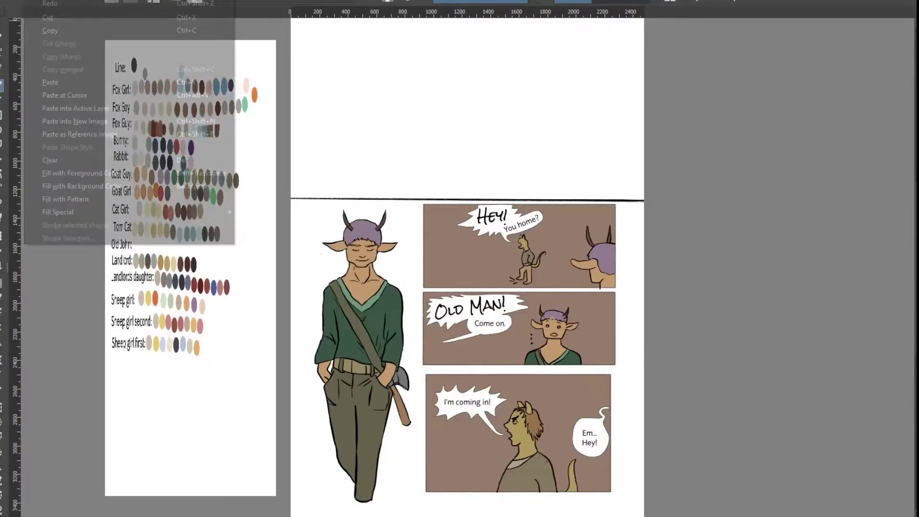
{"action": "left_click", "coordinate": [46, 82]}
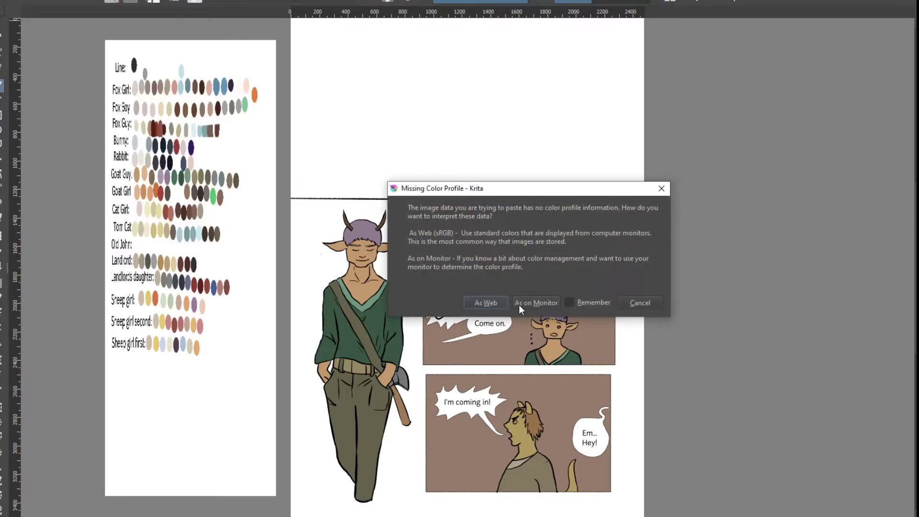
{"action": "left_click", "coordinate": [535, 302]}
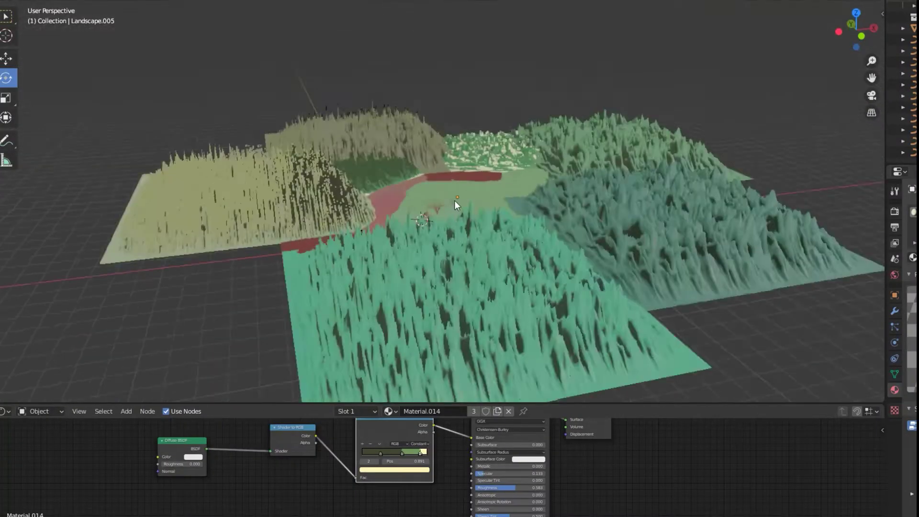
Switch to Blender and examine the landscape, from the full terrain overview down to the hut in the valley.
{"action": "left_click_drag", "start_coordinate": [454, 200], "coordinate": [397, 212]}
{"action": "scroll", "coordinate": [478, 230], "scroll_direction": "up", "scroll_amount": 4}
{"action": "left_click_drag", "start_coordinate": [478, 231], "coordinate": [516, 303]}
{"action": "scroll", "coordinate": [481, 294], "scroll_direction": "up", "scroll_amount": 3}
{"action": "left_click_drag", "start_coordinate": [871, 77], "coordinate": [791, 5]}
{"action": "left_click_drag", "start_coordinate": [475, 254], "coordinate": [501, 264]}
{"action": "scroll", "coordinate": [488, 269], "scroll_direction": "down", "scroll_amount": 4}
{"action": "scroll", "coordinate": [479, 293], "scroll_direction": "down", "scroll_amount": 3}
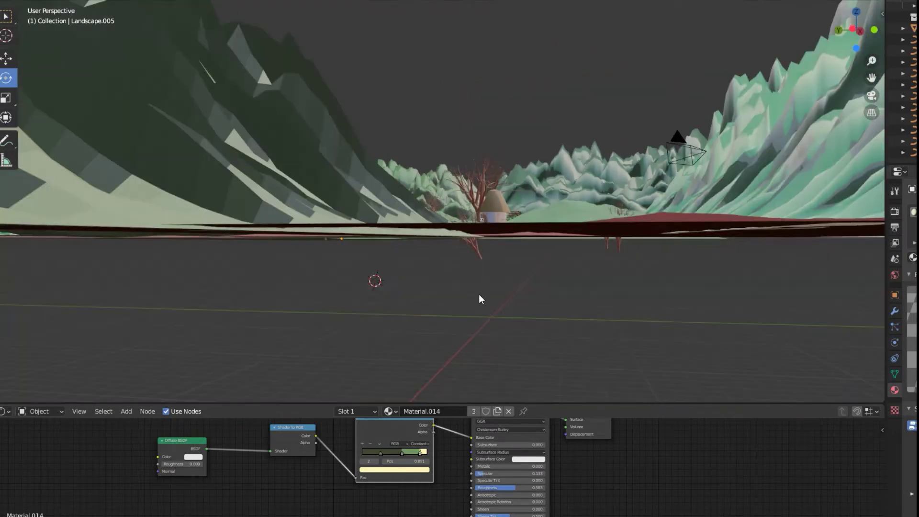
{"action": "scroll", "coordinate": [478, 294], "scroll_direction": "up", "scroll_amount": 3}
{"action": "left_click_drag", "start_coordinate": [373, 320], "coordinate": [360, 358]}
{"action": "scroll", "coordinate": [360, 357], "scroll_direction": "up", "scroll_amount": 3}
{"action": "left_click_drag", "start_coordinate": [500, 335], "coordinate": [516, 307]}
{"action": "scroll", "coordinate": [527, 311], "scroll_direction": "up", "scroll_amount": 3}
{"action": "mouse_move", "coordinate": [570, 328]}
{"action": "left_mouse_down"}
{"action": "mouse_move", "coordinate": [576, 310]}
{"action": "mouse_move", "coordinate": [576, 318]}
{"action": "left_mouse_up"}
{"action": "left_click", "coordinate": [593, 273]}
{"action": "left_click", "coordinate": [609, 288]}
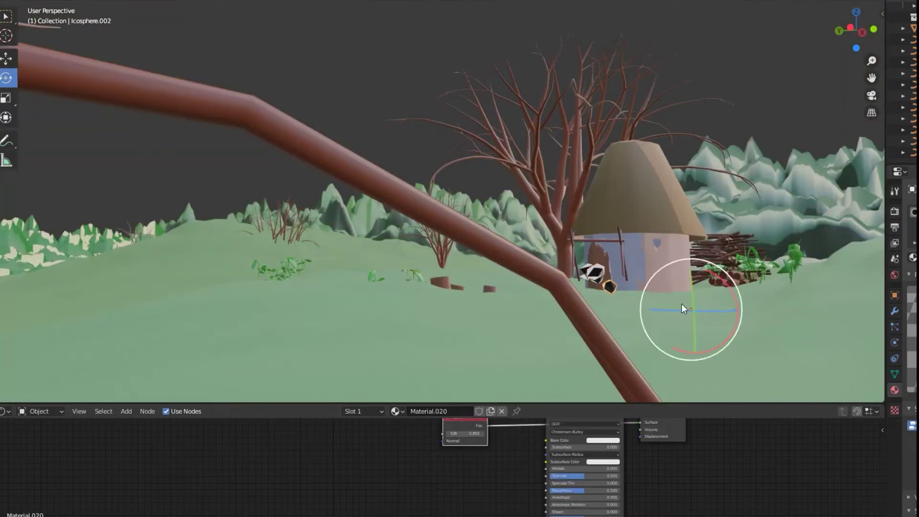
{"action": "left_click", "coordinate": [584, 241]}
{"action": "left_click", "coordinate": [624, 267]}
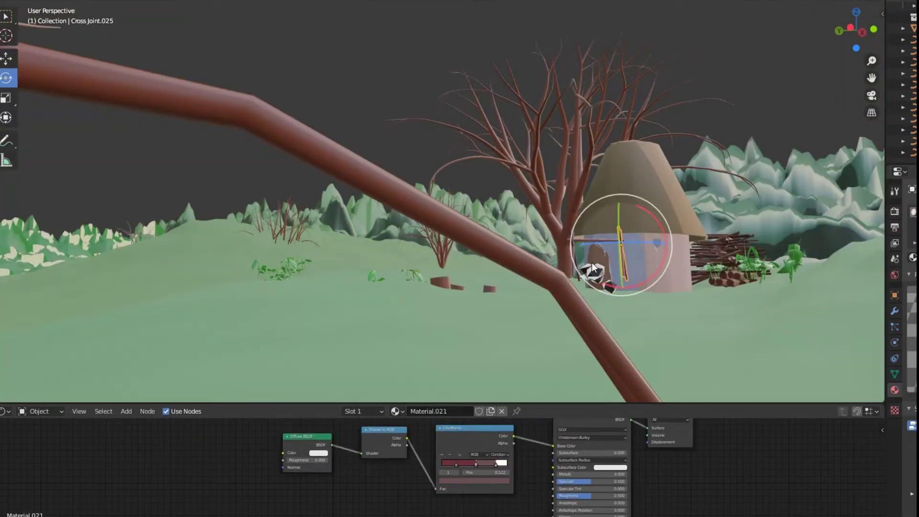
{"action": "left_click", "coordinate": [751, 274]}
{"action": "left_click", "coordinate": [751, 141]}
Lower the wooden frame and the stones in front of the hut together by about 0.355 m along Z.
{"action": "left_click", "coordinate": [620, 237]}
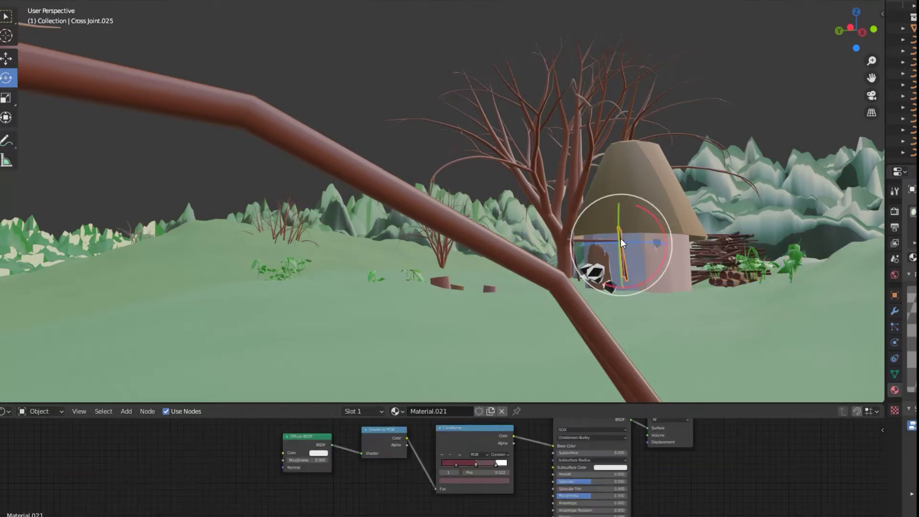
{"action": "left_click", "coordinate": [580, 239], "text": "shift"}
{"action": "left_click", "coordinate": [574, 258], "text": "shift"}
{"action": "left_click", "coordinate": [593, 274], "text": "shift"}
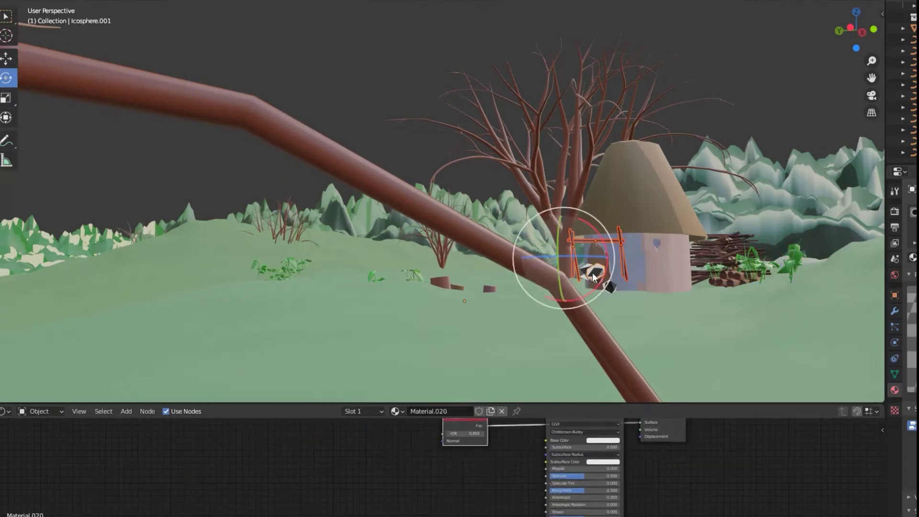
{"action": "left_click", "coordinate": [587, 273], "text": "shift"}
{"action": "left_click", "coordinate": [598, 283], "text": "shift"}
{"action": "left_click", "coordinate": [611, 288], "text": "shift"}
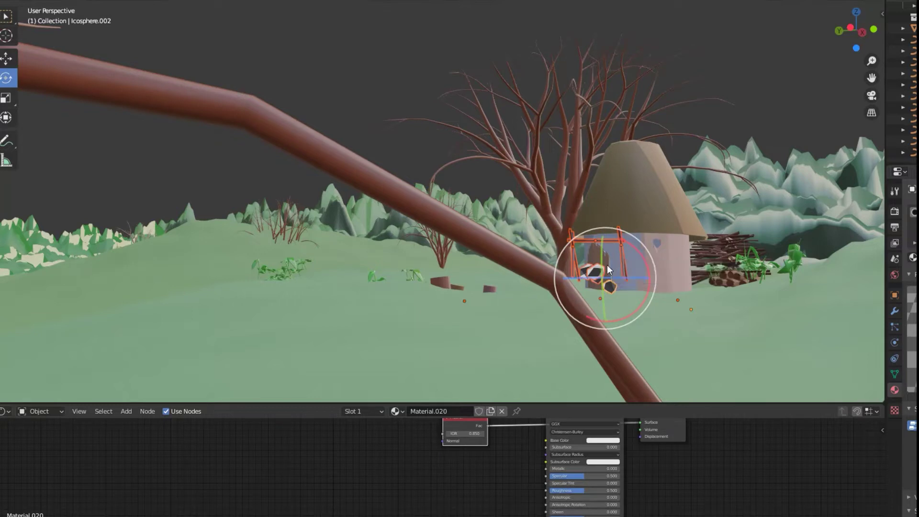
{"action": "left_click", "coordinate": [6, 60]}
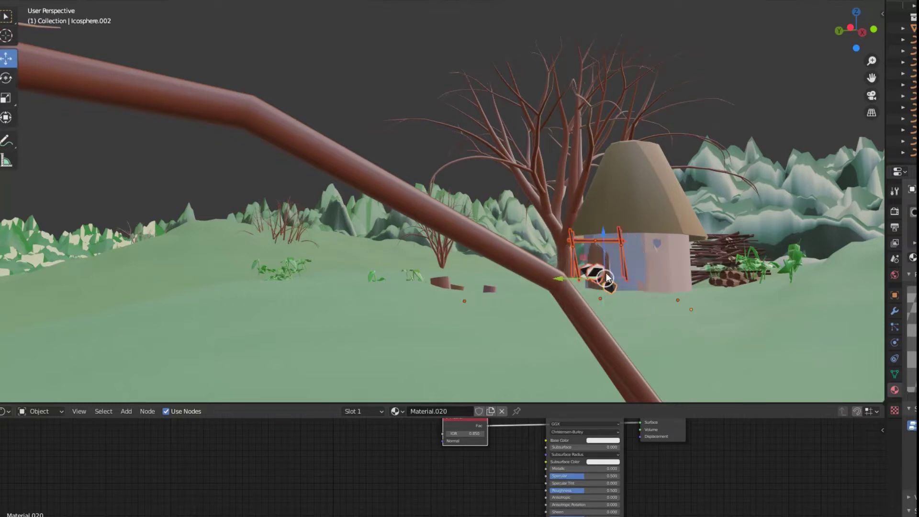
{"action": "key", "text": "g"}
{"action": "key", "text": "z"}
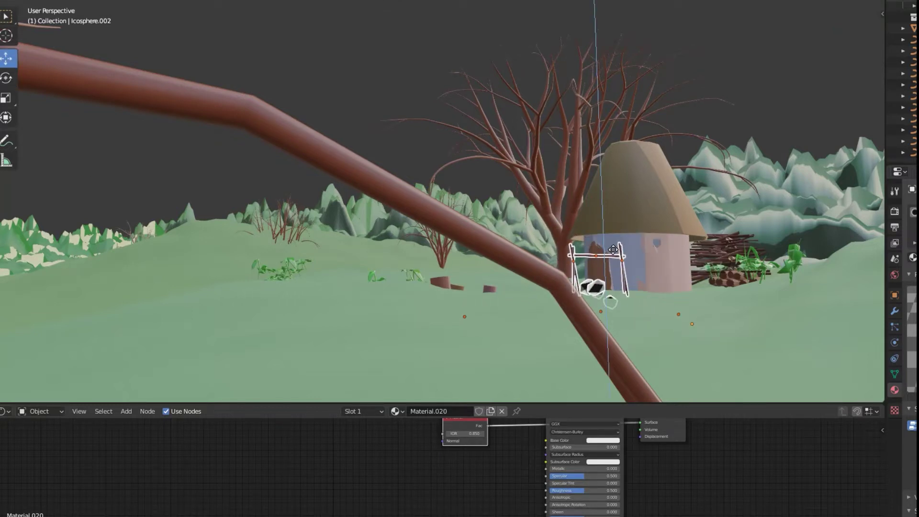
{"action": "left_click", "coordinate": [650, 251]}
{"action": "left_click_drag", "start_coordinate": [651, 251], "coordinate": [649, 263]}
Raise the frame and stones slightly, and lift the single small stone beside the frame a little on its own.
{"action": "left_click_drag", "start_coordinate": [507, 343], "coordinate": [559, 337]}
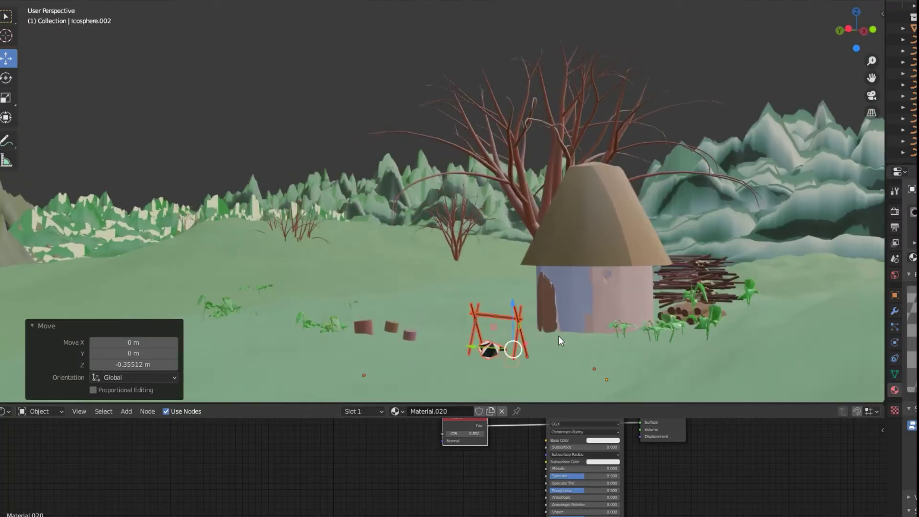
{"action": "left_click_drag", "start_coordinate": [513, 305], "coordinate": [512, 300]}
{"action": "left_click", "coordinate": [492, 381]}
{"action": "left_click", "coordinate": [518, 354]}
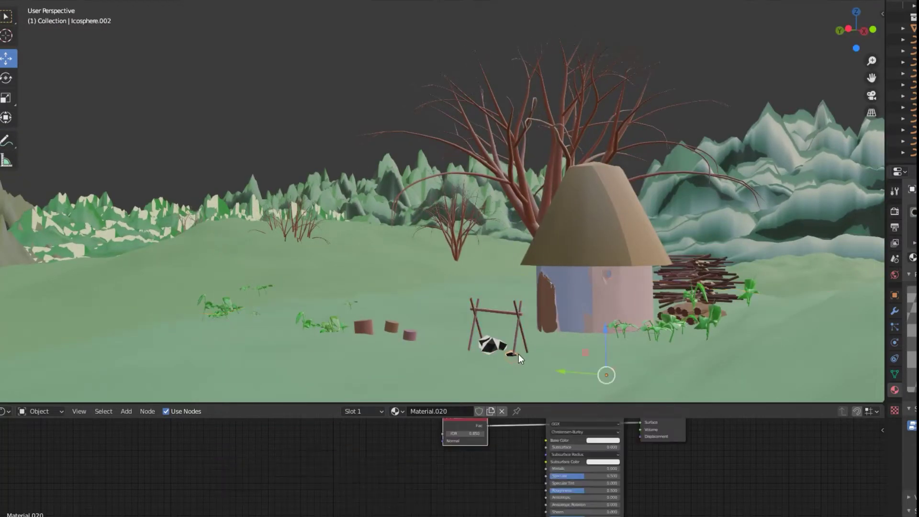
{"action": "left_click_drag", "start_coordinate": [605, 329], "coordinate": [606, 320]}
Frame a low view across the red foreground towards the distant hut, with mountains on both sides.
{"action": "left_click", "coordinate": [308, 118]}
{"action": "left_click_drag", "start_coordinate": [374, 330], "coordinate": [537, 313]}
{"action": "scroll", "coordinate": [495, 320], "scroll_direction": "down", "scroll_amount": 4}
{"action": "scroll", "coordinate": [544, 314], "scroll_direction": "down", "scroll_amount": 3}
{"action": "scroll", "coordinate": [537, 313], "scroll_direction": "down", "scroll_amount": 2}
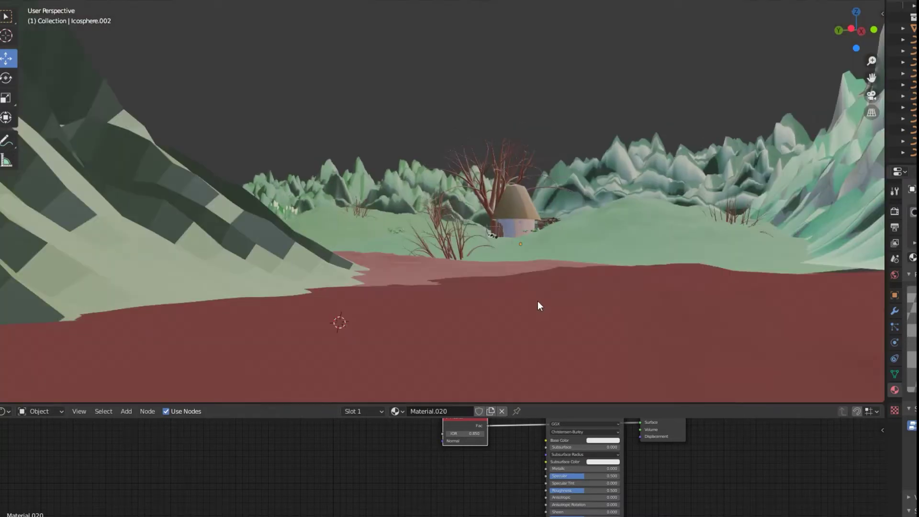
{"action": "scroll", "coordinate": [440, 285], "scroll_direction": "down", "scroll_amount": 2}
{"action": "left_click_drag", "start_coordinate": [440, 285], "coordinate": [460, 290]}
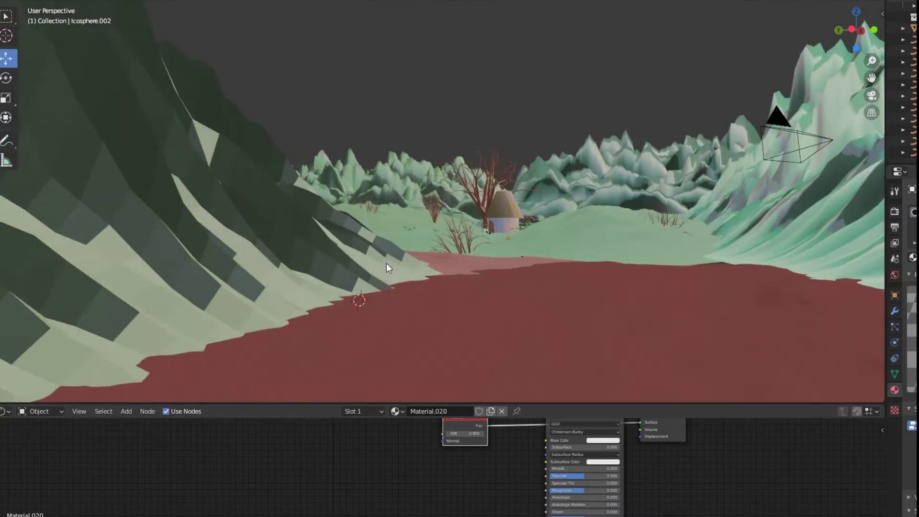
{"action": "scroll", "coordinate": [481, 300], "scroll_direction": "up", "scroll_amount": 6}
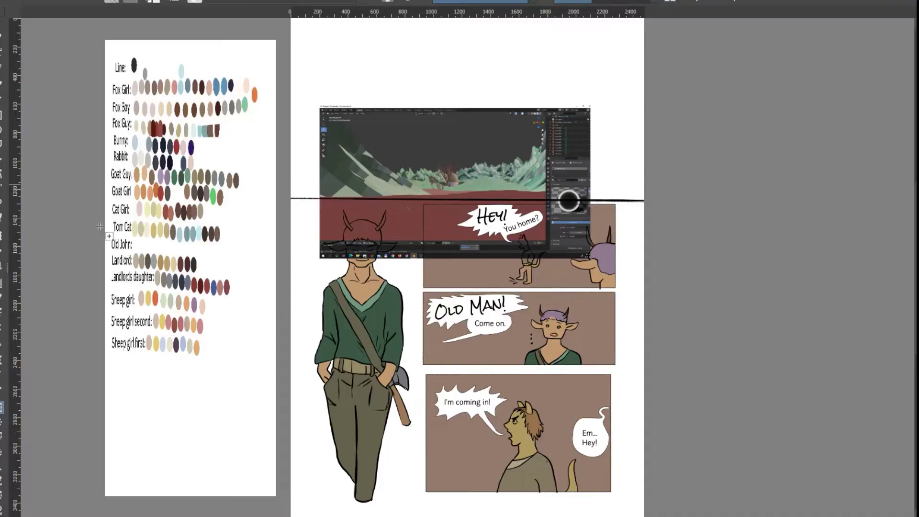
Switch back to Krita and enlarge and reposition the pasted landscape screenshot to span the page's empty upper panel.
{"action": "key", "text": "v"}
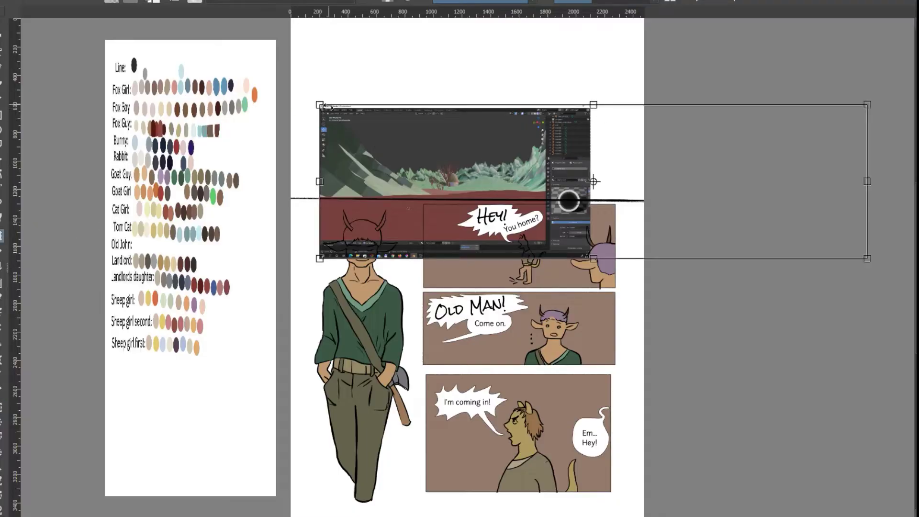
{"action": "left_click_drag", "start_coordinate": [319, 105], "coordinate": [187, 68]}
{"action": "left_click_drag", "start_coordinate": [454, 193], "coordinate": [555, 149]}
{"action": "left_click_drag", "start_coordinate": [631, 216], "coordinate": [632, 291]}
{"action": "left_click_drag", "start_coordinate": [550, 227], "coordinate": [628, 202]}
{"action": "left_click_drag", "start_coordinate": [541, 180], "coordinate": [592, 195]}
{"action": "key", "text": "Return"}
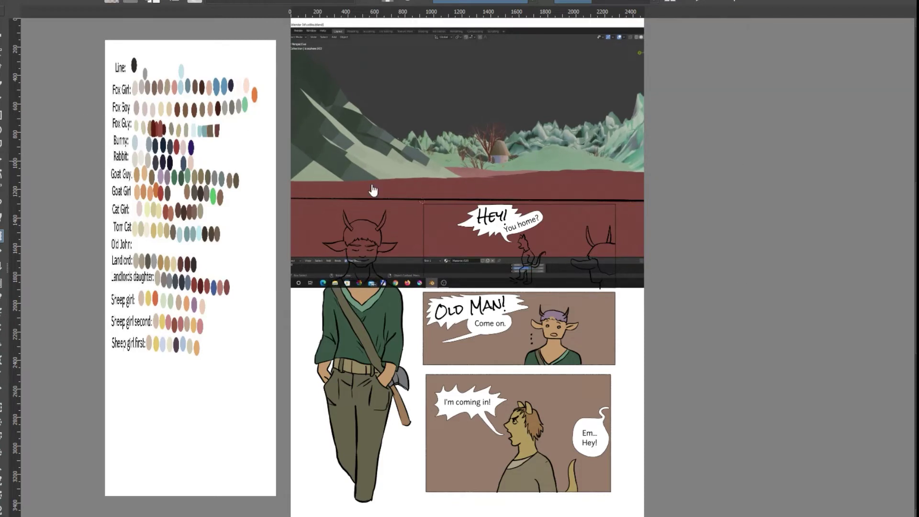
Outline the part of the screenshot below the black panel line with a polygonal selection and delete it.
{"action": "left_click", "coordinate": [683, 200]}
{"action": "left_click", "coordinate": [723, 329]}
{"action": "left_click", "coordinate": [257, 331]}
{"action": "left_click", "coordinate": [255, 197]}
{"action": "key", "text": "Delete"}
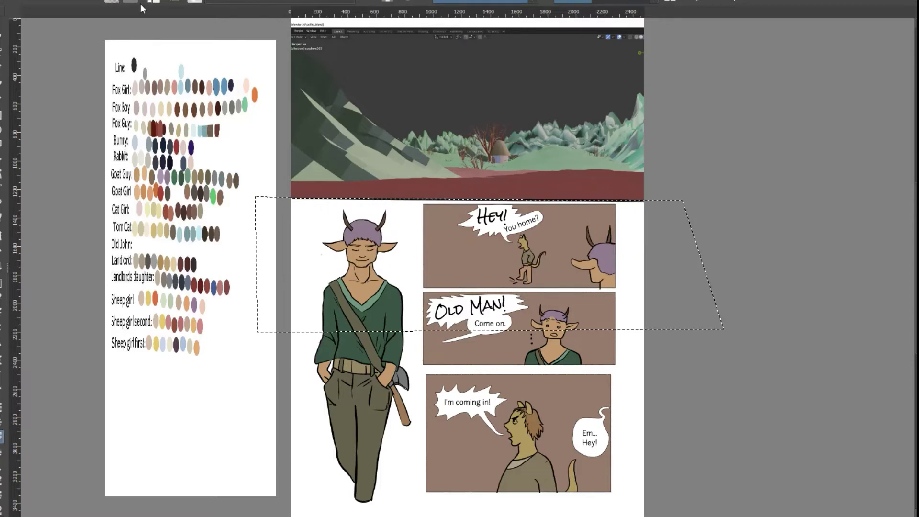
Select the screenshot's dark grey sky by colour, delete it and clear the selection.
{"action": "left_click", "coordinate": [419, 96]}
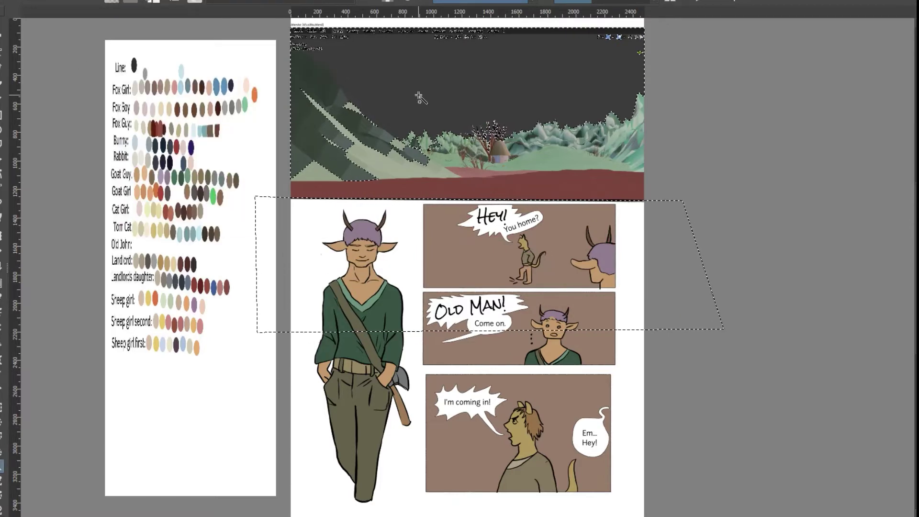
{"action": "key", "text": "Delete"}
{"action": "key", "text": "ctrl+d"}
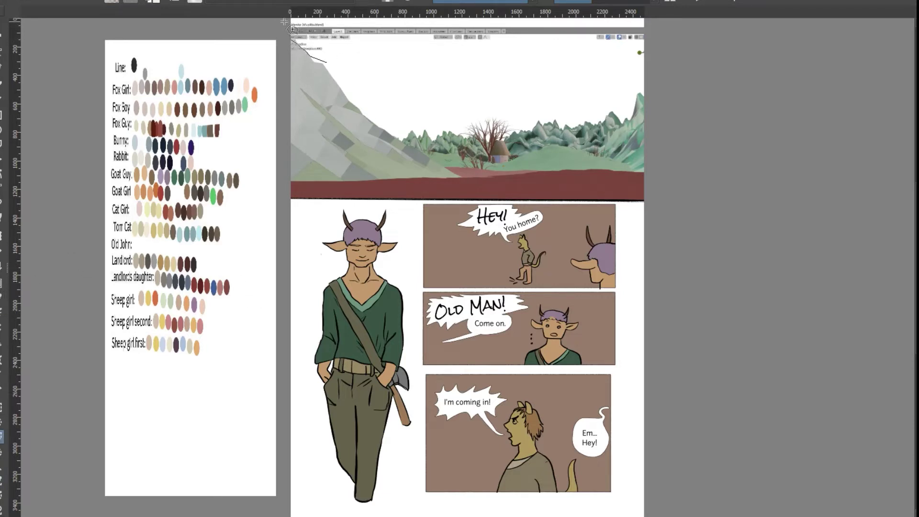
Delete the leftover Blender interface strip above the mountains using a polygonal selection, and clear the selection.
{"action": "left_click", "coordinate": [660, 20]}
{"action": "left_click", "coordinate": [671, 68]}
{"action": "left_click", "coordinate": [328, 63]}
{"action": "key", "text": "Delete"}
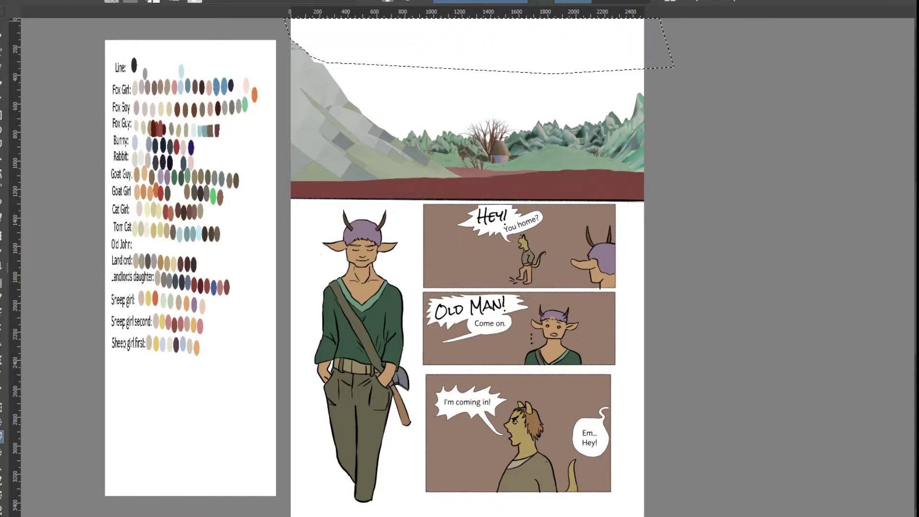
{"action": "left_click", "coordinate": [126, 0]}
{"action": "left_click", "coordinate": [139, 6]}
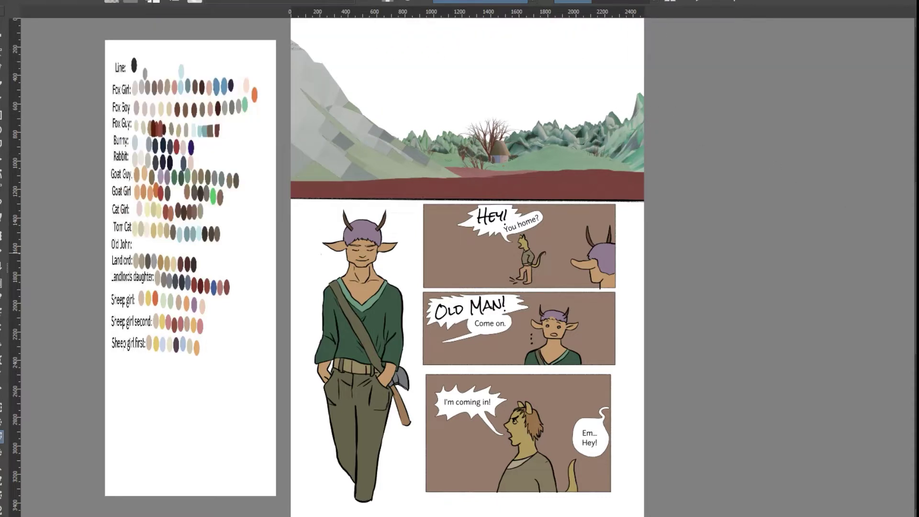
Fill the empty sky above the mountains with light blue, clear the selection, and fill the white gaps behind the tree and hills.
{"action": "left_click", "coordinate": [1, 469]}
{"action": "left_click", "coordinate": [375, 111]}
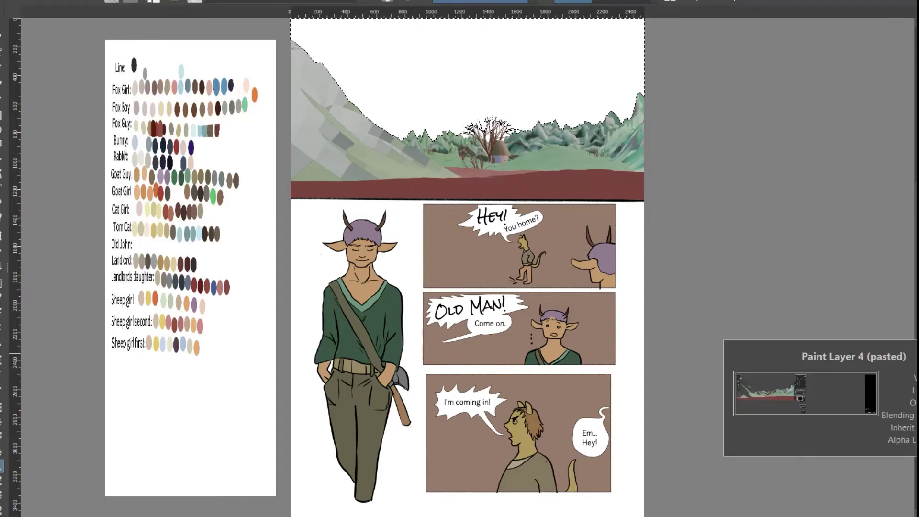
{"action": "left_click", "coordinate": [1, 342]}
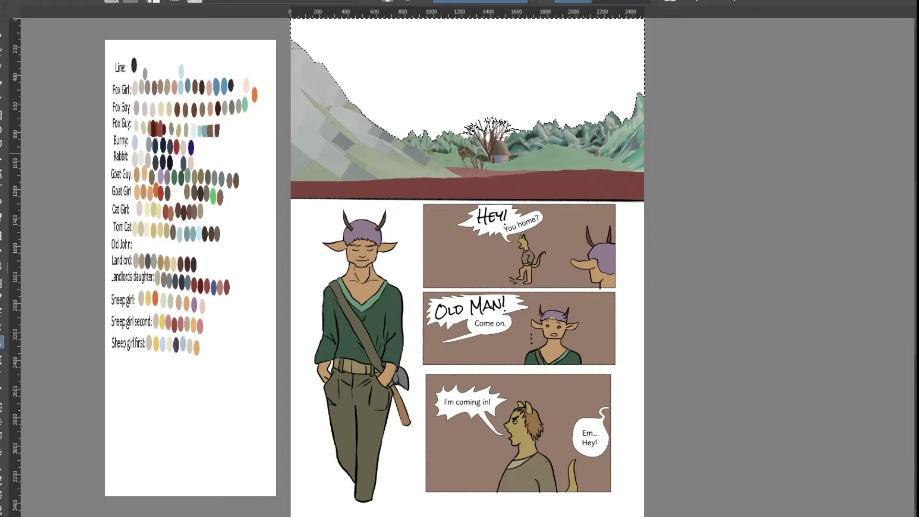
{"action": "left_click", "coordinate": [554, 109]}
{"action": "scroll", "coordinate": [498, 122], "scroll_direction": "up", "scroll_amount": 4}
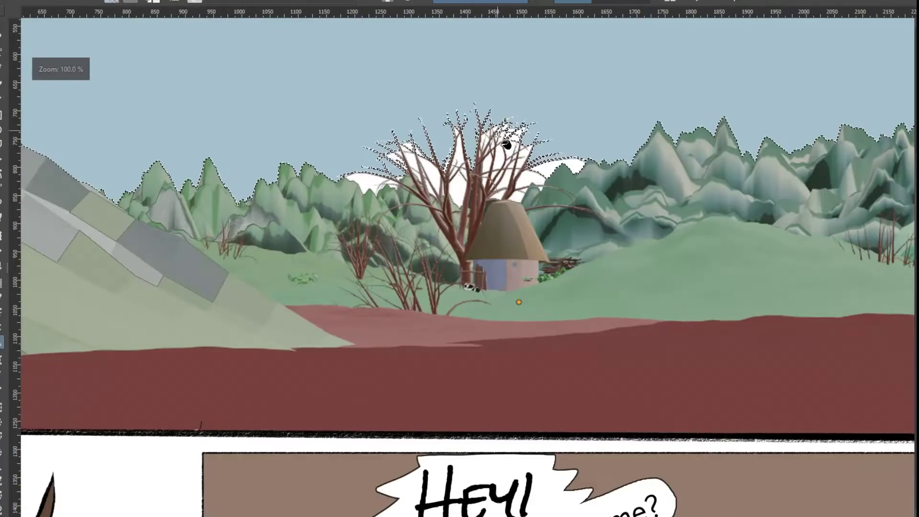
{"action": "key", "text": "ctrl+shift+a"}
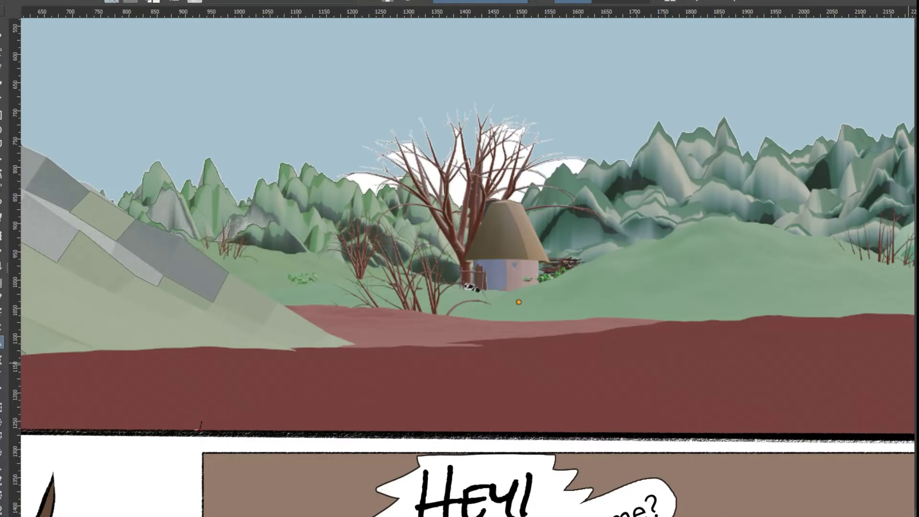
{"action": "left_click_drag", "start_coordinate": [591, 174], "coordinate": [515, 196]}
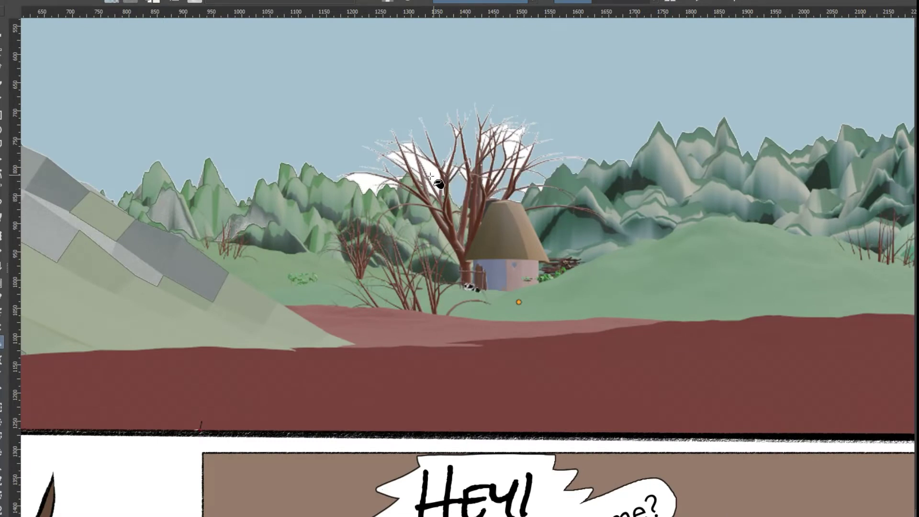
{"action": "left_click_drag", "start_coordinate": [397, 159], "coordinate": [387, 185]}
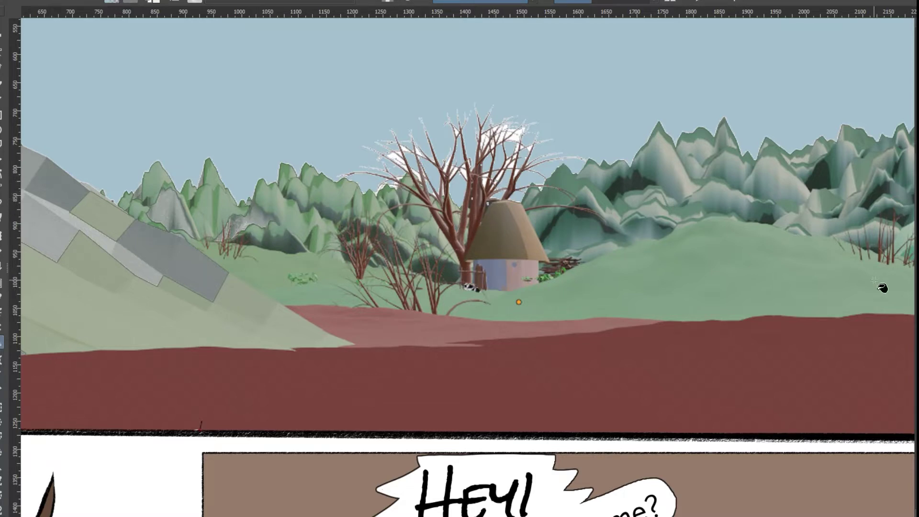
Ink black outlines along the ridge of the large grey mountain and the peak at the panel's far right edge.
{"action": "key", "text": "b"}
{"action": "key", "text": "minus"}
{"action": "key", "text": "minus"}
{"action": "left_click", "coordinate": [197, 4]}
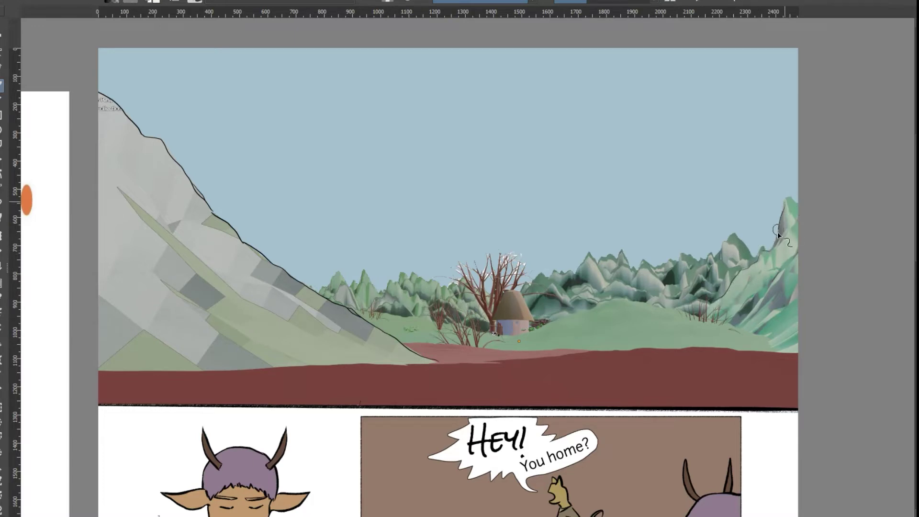
{"action": "left_click_drag", "start_coordinate": [782, 200], "coordinate": [796, 203]}
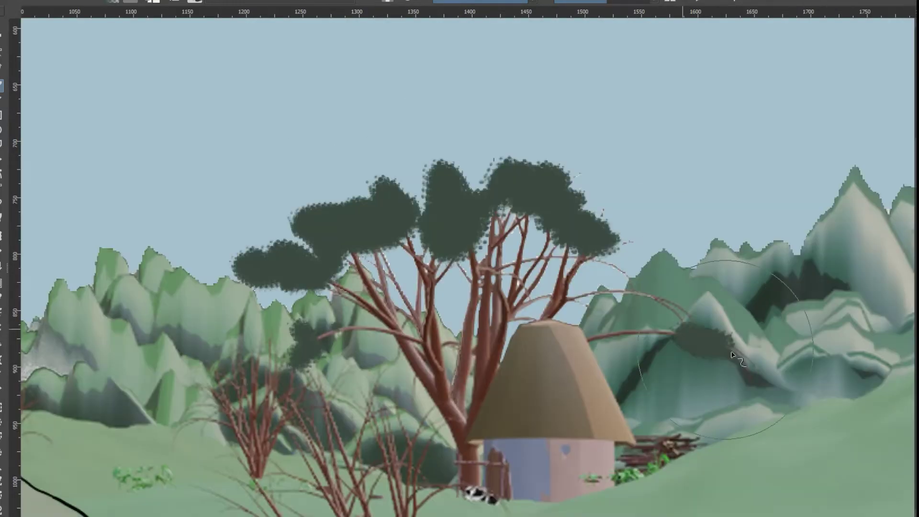
Block in the large tree's canopy with dark green foliage and the small bush beside it with mid green.
{"action": "mouse_move", "coordinate": [622, 230]}
{"action": "left_mouse_down"}
{"action": "mouse_move", "coordinate": [631, 262]}
{"action": "mouse_move", "coordinate": [697, 266]}
{"action": "mouse_move", "coordinate": [534, 245]}
{"action": "mouse_move", "coordinate": [541, 235]}
{"action": "left_mouse_up"}
{"action": "mouse_move", "coordinate": [270, 289]}
{"action": "left_mouse_down"}
{"action": "mouse_move", "coordinate": [315, 300]}
{"action": "mouse_move", "coordinate": [324, 366]}
{"action": "mouse_move", "coordinate": [312, 295]}
{"action": "left_mouse_up"}
{"action": "mouse_move", "coordinate": [179, 430]}
{"action": "left_mouse_down"}
{"action": "mouse_move", "coordinate": [238, 358]}
{"action": "mouse_move", "coordinate": [269, 355]}
{"action": "left_mouse_up"}
{"action": "left_click", "coordinate": [303, 387]}
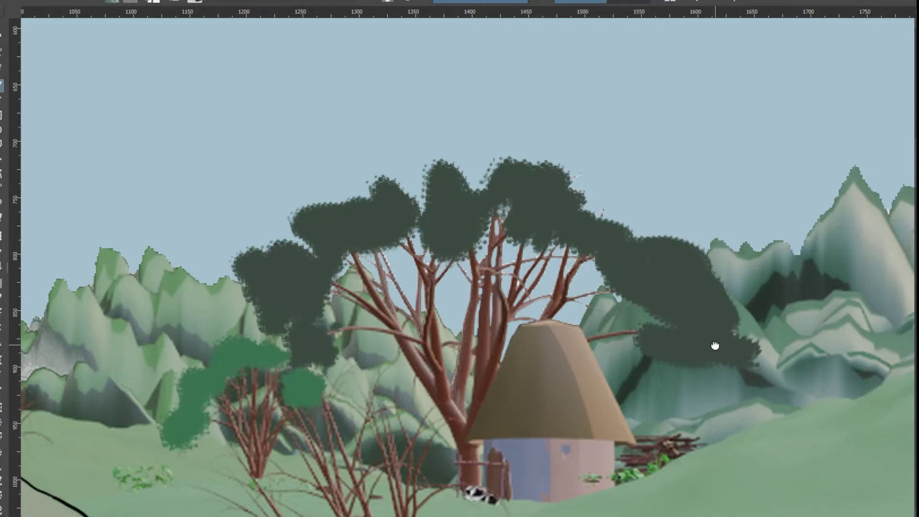
Block in light green foliage over the bare bushes in front of the large tree and hut.
{"action": "left_click_drag", "start_coordinate": [713, 346], "coordinate": [704, 267]}
{"action": "left_click_drag", "start_coordinate": [288, 368], "coordinate": [348, 318]}
{"action": "mouse_move", "coordinate": [394, 328]}
{"action": "left_mouse_down"}
{"action": "mouse_move", "coordinate": [424, 341]}
{"action": "mouse_move", "coordinate": [430, 368]}
{"action": "mouse_move", "coordinate": [418, 367]}
{"action": "left_mouse_up"}
{"action": "left_click", "coordinate": [446, 406]}
{"action": "left_click", "coordinate": [498, 442]}
{"action": "left_click", "coordinate": [270, 408]}
{"action": "left_click", "coordinate": [206, 416]}
Paint light green highlight patches across the large tree's dark canopy.
{"action": "mouse_move", "coordinate": [380, 192]}
{"action": "left_mouse_down"}
{"action": "mouse_move", "coordinate": [335, 168]}
{"action": "mouse_move", "coordinate": [309, 254]}
{"action": "left_mouse_up"}
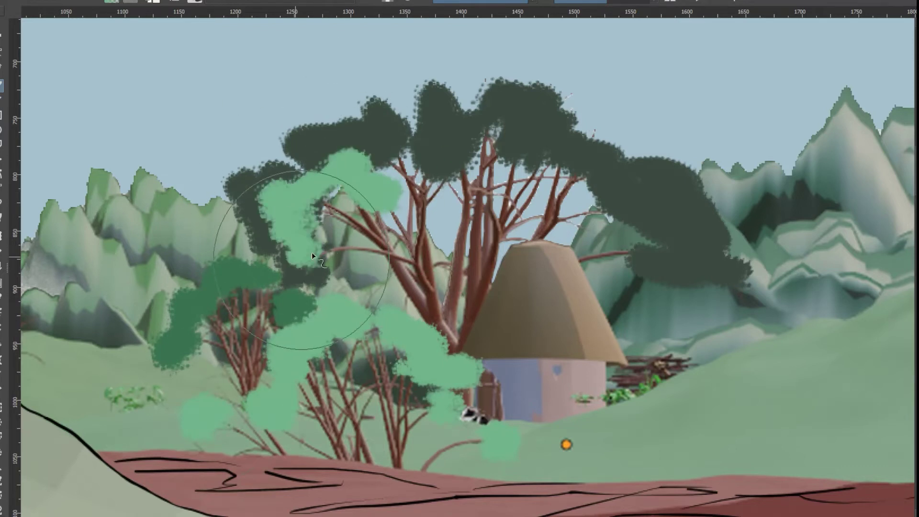
{"action": "left_click_drag", "start_coordinate": [520, 136], "coordinate": [565, 157]}
{"action": "left_click_drag", "start_coordinate": [634, 194], "coordinate": [712, 269]}
{"action": "mouse_move", "coordinate": [441, 155]}
{"action": "left_mouse_down"}
{"action": "mouse_move", "coordinate": [386, 125]}
{"action": "mouse_move", "coordinate": [267, 187]}
{"action": "left_mouse_up"}
{"action": "left_click", "coordinate": [268, 187]}
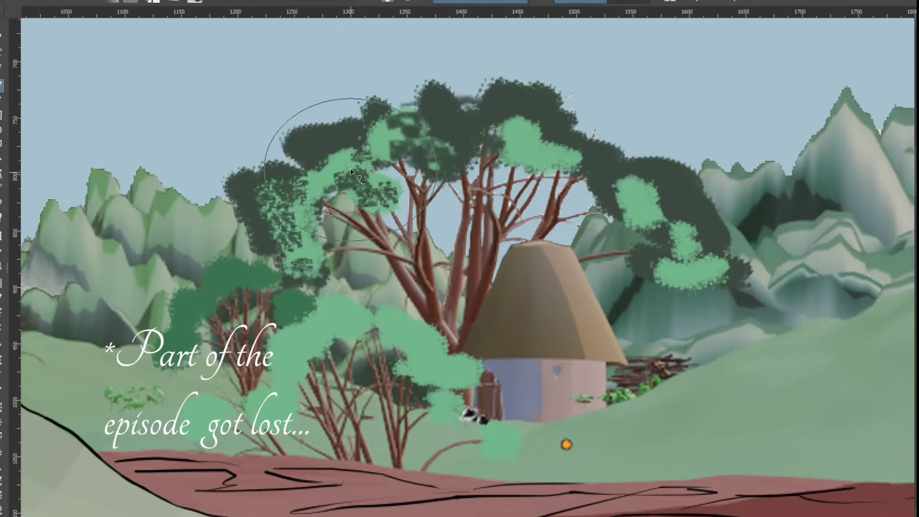
Break up the canopy's highlights and outer edges with leafy textured strokes in the sampled dark green.
{"action": "key", "text": "ctrl"}
{"action": "mouse_move", "coordinate": [328, 163]}
{"action": "left_mouse_down"}
{"action": "mouse_move", "coordinate": [503, 97]}
{"action": "mouse_move", "coordinate": [608, 170]}
{"action": "mouse_move", "coordinate": [685, 192]}
{"action": "mouse_move", "coordinate": [651, 262]}
{"action": "mouse_move", "coordinate": [713, 243]}
{"action": "left_mouse_up"}
{"action": "left_click", "coordinate": [655, 168], "text": "ctrl"}
{"action": "mouse_move", "coordinate": [643, 156]}
{"action": "left_mouse_down"}
{"action": "mouse_move", "coordinate": [682, 172]}
{"action": "mouse_move", "coordinate": [596, 146]}
{"action": "mouse_move", "coordinate": [708, 199]}
{"action": "mouse_move", "coordinate": [651, 237]}
{"action": "mouse_move", "coordinate": [708, 286]}
{"action": "mouse_move", "coordinate": [690, 296]}
{"action": "left_mouse_up"}
{"action": "mouse_move", "coordinate": [531, 187]}
{"action": "left_mouse_down"}
{"action": "mouse_move", "coordinate": [447, 187]}
{"action": "mouse_move", "coordinate": [235, 213]}
{"action": "mouse_move", "coordinate": [304, 194]}
{"action": "mouse_move", "coordinate": [281, 170]}
{"action": "left_mouse_up"}
Texture the large tree's canopy with leafy strokes in sampled light green and mid green.
{"action": "left_click", "coordinate": [261, 206], "text": "ctrl"}
{"action": "left_click_drag", "start_coordinate": [318, 124], "coordinate": [361, 122]}
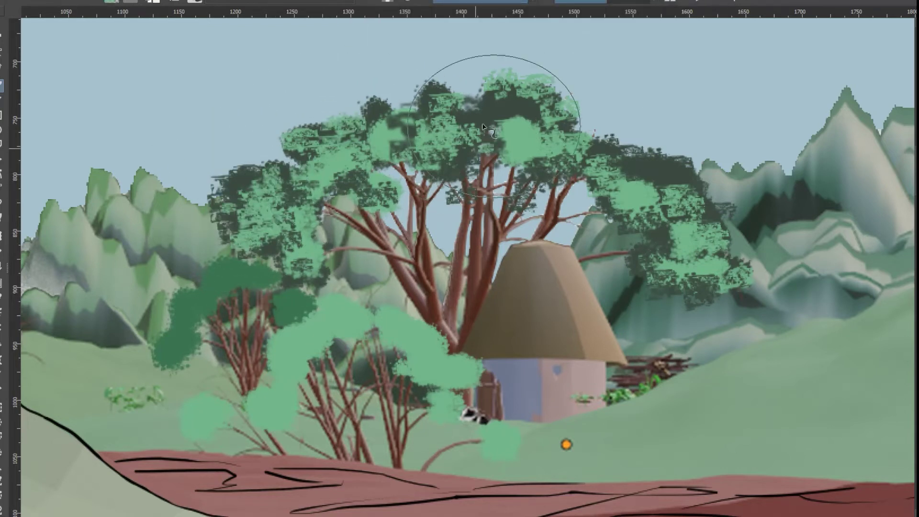
{"action": "left_click_drag", "start_coordinate": [488, 122], "coordinate": [538, 105]}
{"action": "left_click_drag", "start_coordinate": [644, 160], "coordinate": [672, 172]}
{"action": "left_click", "coordinate": [257, 186], "text": "ctrl"}
{"action": "mouse_move", "coordinate": [257, 186]}
{"action": "left_mouse_down"}
{"action": "mouse_move", "coordinate": [331, 151]}
{"action": "mouse_move", "coordinate": [512, 139]}
{"action": "mouse_move", "coordinate": [694, 268]}
{"action": "left_mouse_up"}
Texture the foreground bushes with alternating leafy strokes in sampled mid green and light green.
{"action": "mouse_move", "coordinate": [313, 307]}
{"action": "left_mouse_down"}
{"action": "mouse_move", "coordinate": [299, 326]}
{"action": "mouse_move", "coordinate": [170, 329]}
{"action": "mouse_move", "coordinate": [259, 298]}
{"action": "left_mouse_up"}
{"action": "left_click", "coordinate": [206, 412], "text": "ctrl"}
{"action": "left_click_drag", "start_coordinate": [186, 413], "coordinate": [193, 428]}
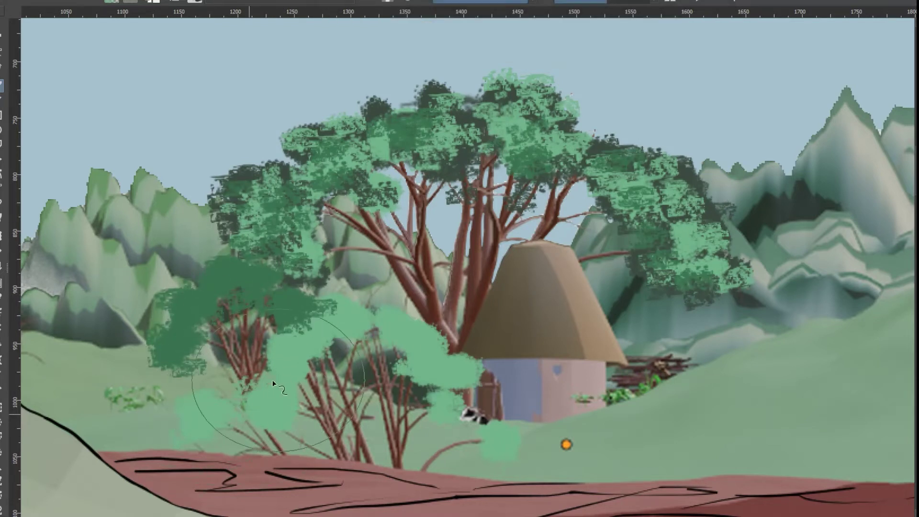
{"action": "mouse_move", "coordinate": [272, 380]}
{"action": "left_mouse_down"}
{"action": "mouse_move", "coordinate": [320, 319]}
{"action": "mouse_move", "coordinate": [383, 314]}
{"action": "mouse_move", "coordinate": [257, 424]}
{"action": "mouse_move", "coordinate": [428, 305]}
{"action": "mouse_move", "coordinate": [370, 330]}
{"action": "mouse_move", "coordinate": [454, 393]}
{"action": "mouse_move", "coordinate": [477, 366]}
{"action": "mouse_move", "coordinate": [403, 308]}
{"action": "mouse_move", "coordinate": [433, 384]}
{"action": "mouse_move", "coordinate": [248, 322]}
{"action": "mouse_move", "coordinate": [168, 347]}
{"action": "mouse_move", "coordinate": [181, 296]}
{"action": "mouse_move", "coordinate": [200, 297]}
{"action": "mouse_move", "coordinate": [221, 265]}
{"action": "mouse_move", "coordinate": [174, 352]}
{"action": "mouse_move", "coordinate": [289, 303]}
{"action": "mouse_move", "coordinate": [268, 282]}
{"action": "left_mouse_up"}
{"action": "left_click", "coordinate": [275, 316], "text": "ctrl"}
{"action": "left_click_drag", "start_coordinate": [272, 416], "coordinate": [311, 351]}
{"action": "mouse_move", "coordinate": [206, 424]}
{"action": "left_mouse_down"}
{"action": "mouse_move", "coordinate": [186, 441]}
{"action": "mouse_move", "coordinate": [501, 446]}
{"action": "mouse_move", "coordinate": [478, 433]}
{"action": "mouse_move", "coordinate": [463, 375]}
{"action": "mouse_move", "coordinate": [333, 324]}
{"action": "mouse_move", "coordinate": [311, 360]}
{"action": "mouse_move", "coordinate": [412, 377]}
{"action": "mouse_move", "coordinate": [335, 354]}
{"action": "mouse_move", "coordinate": [293, 421]}
{"action": "mouse_move", "coordinate": [301, 404]}
{"action": "left_mouse_up"}
{"action": "left_click_drag", "start_coordinate": [228, 416], "coordinate": [199, 436]}
Touch up the foliage and the canopy's edges with small leafy strokes in sampled dark and lighter greens.
{"action": "left_click", "coordinate": [711, 243], "text": "ctrl"}
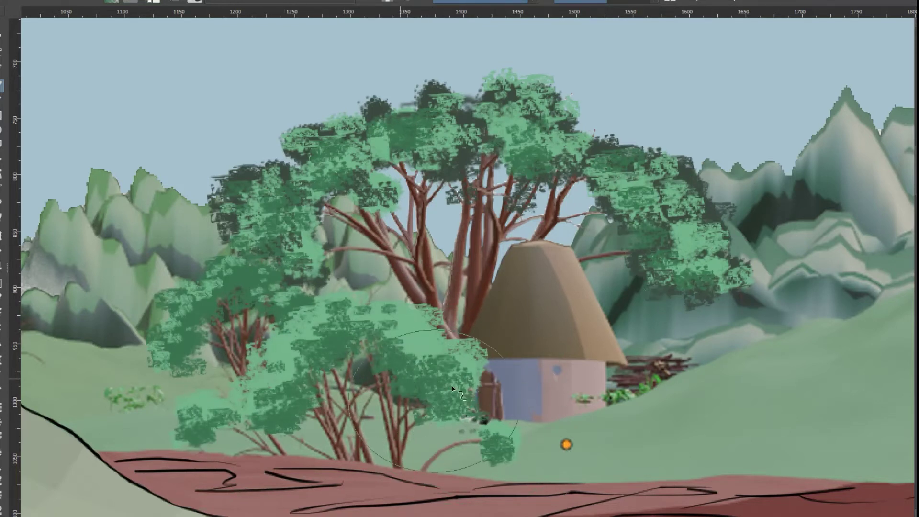
{"action": "left_click_drag", "start_coordinate": [390, 335], "coordinate": [332, 320]}
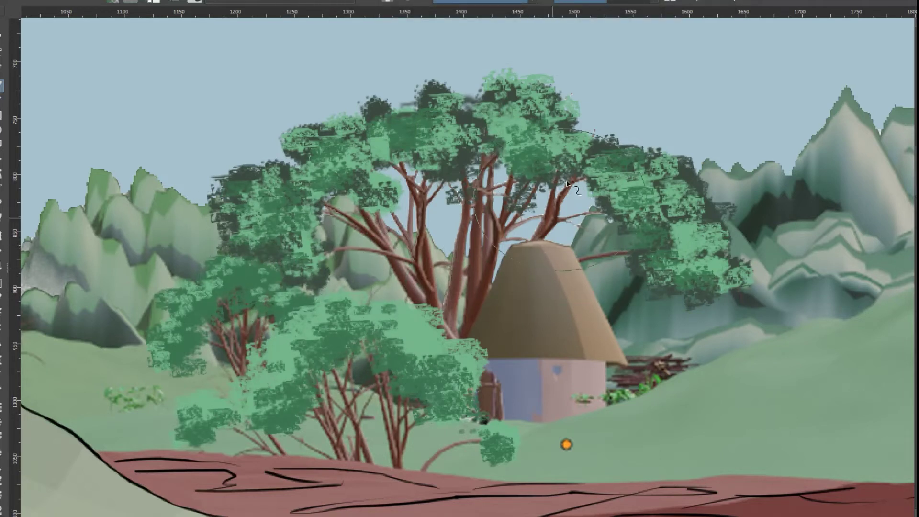
{"action": "left_click", "coordinate": [518, 170], "text": "ctrl"}
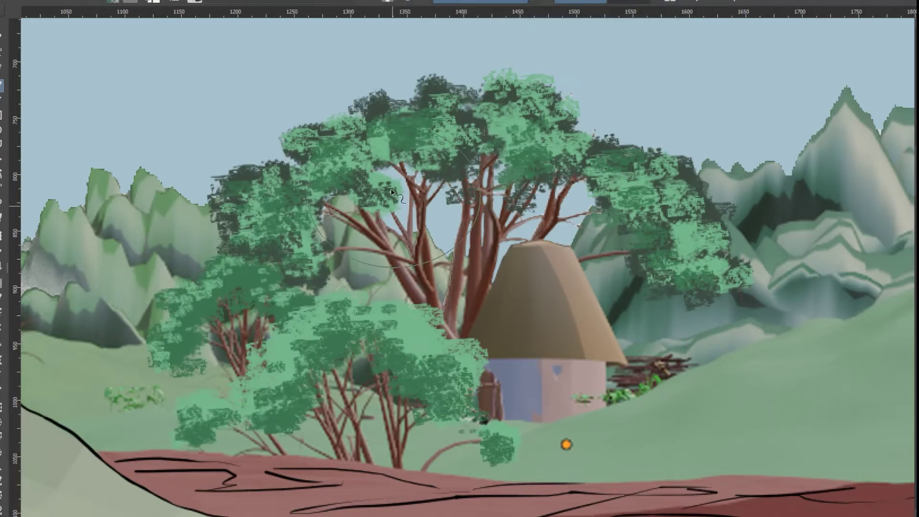
{"action": "left_click", "coordinate": [392, 143], "text": "ctrl"}
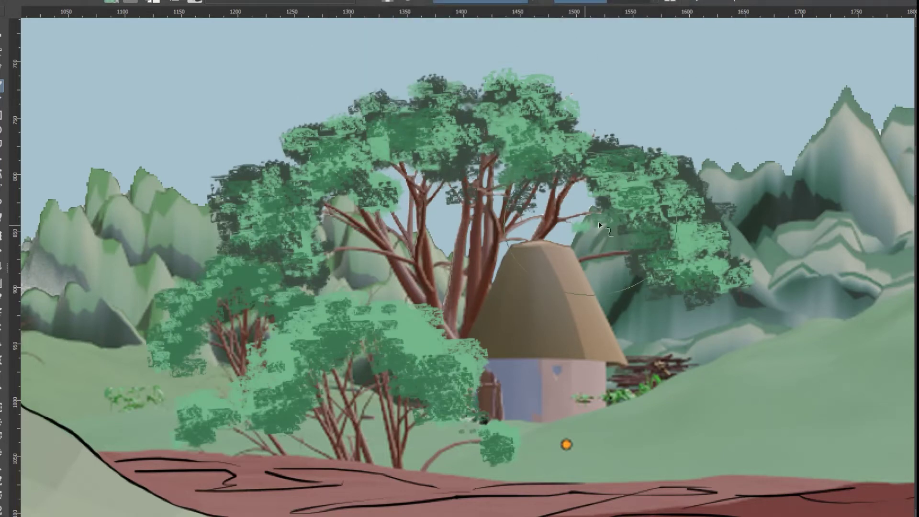
{"action": "key", "text": "ctrl"}
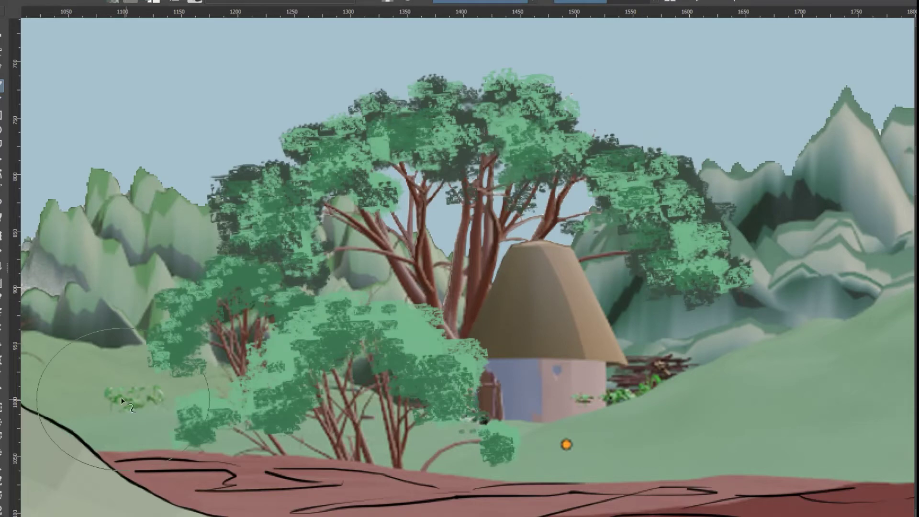
{"action": "scroll", "coordinate": [512, 388], "scroll_direction": "down", "scroll_amount": 2}
{"action": "scroll", "coordinate": [527, 400], "scroll_direction": "up", "scroll_amount": 2}
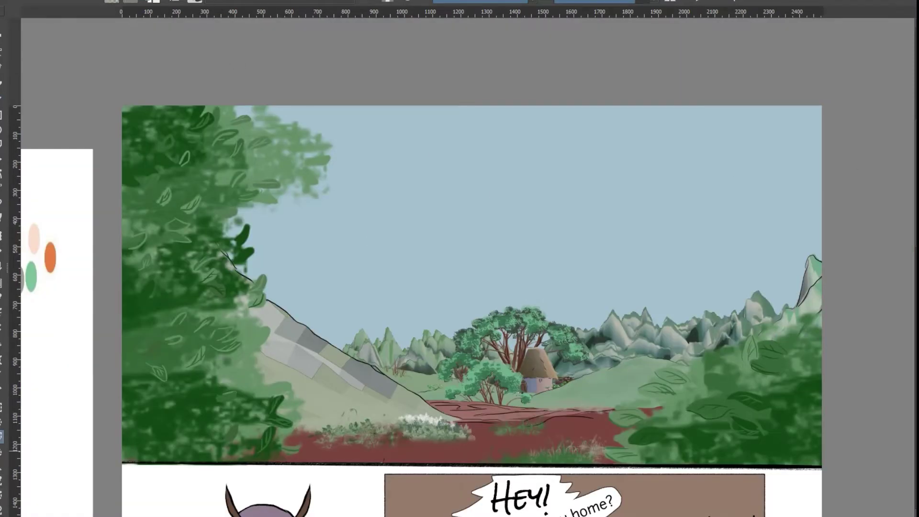
Select the sky and paint a translucent pale yellow glow with softly blended edges in its upper right area.
{"action": "key", "text": "w"}
{"action": "left_click", "coordinate": [591, 186]}
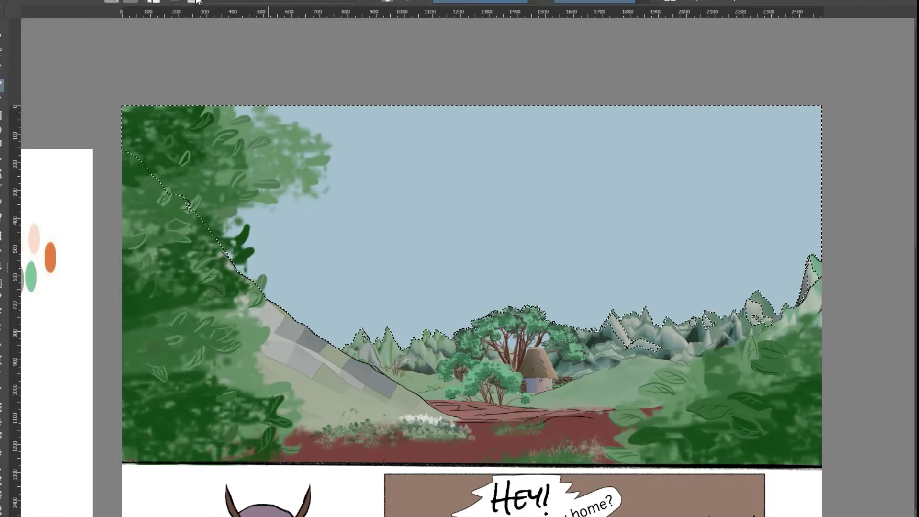
{"action": "key", "text": "ctrl+z"}
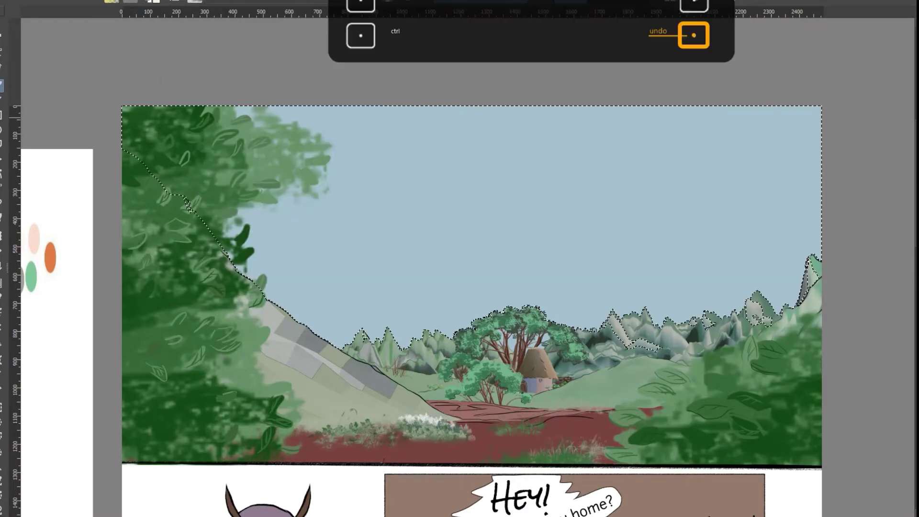
{"action": "left_click", "coordinate": [666, 132]}
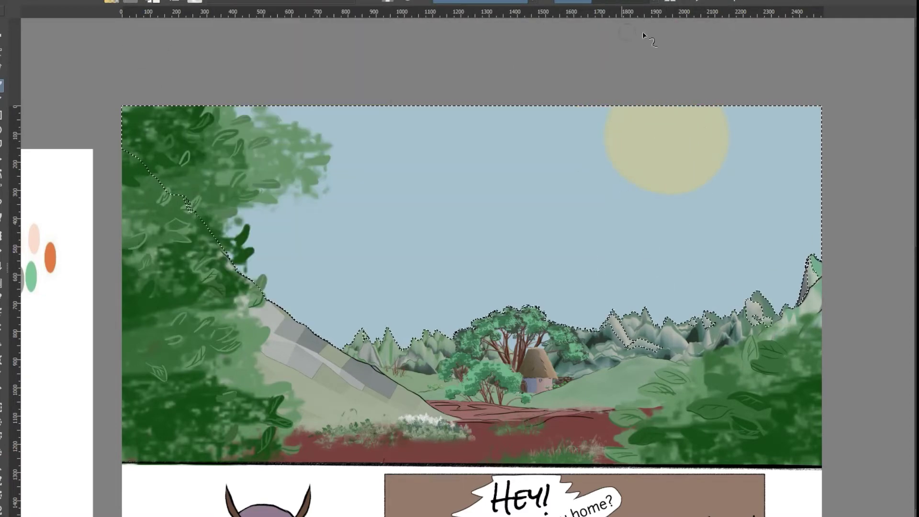
{"action": "left_click", "coordinate": [611, 1]}
{"action": "mouse_move", "coordinate": [737, 134]}
{"action": "left_mouse_down"}
{"action": "mouse_move", "coordinate": [727, 179]}
{"action": "mouse_move", "coordinate": [651, 183]}
{"action": "mouse_move", "coordinate": [622, 125]}
{"action": "left_mouse_up"}
Paint a golden sun disc with a paler yellow centre inside the glow.
{"action": "left_click", "coordinate": [194, 1]}
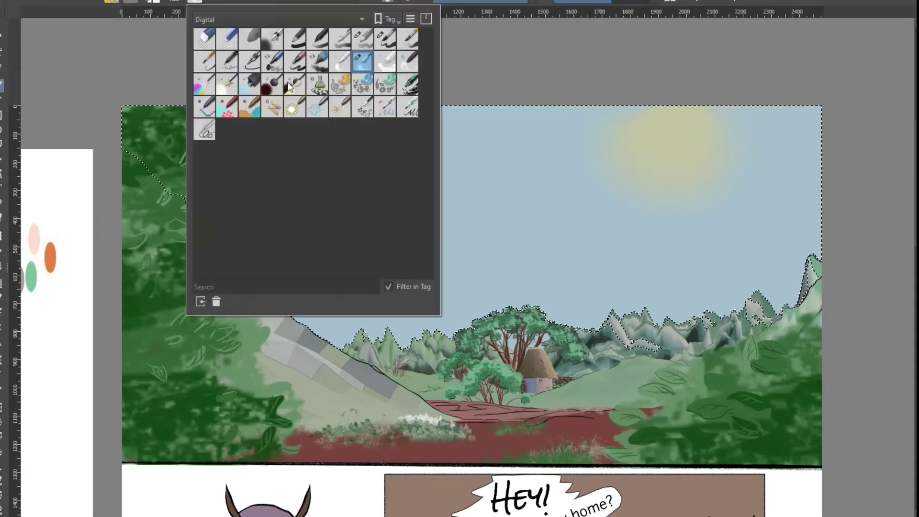
{"action": "left_click", "coordinate": [289, 86]}
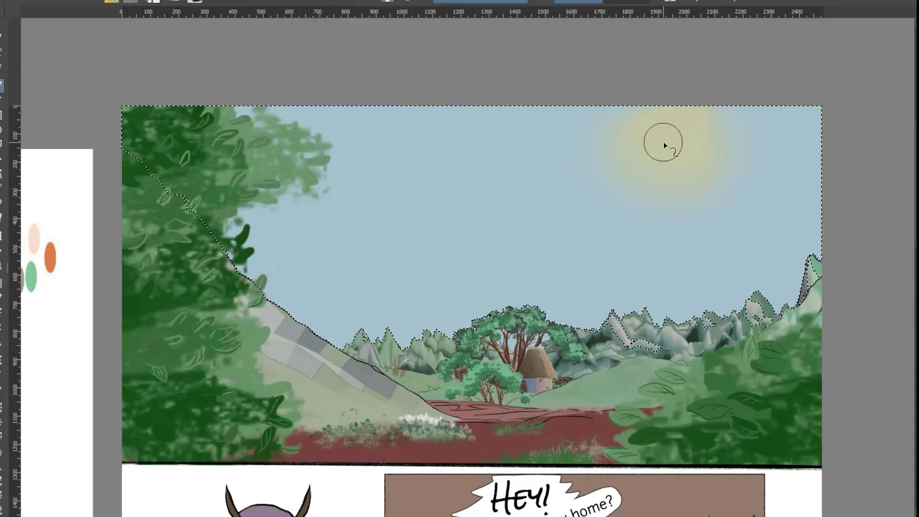
{"action": "left_click", "coordinate": [664, 141]}
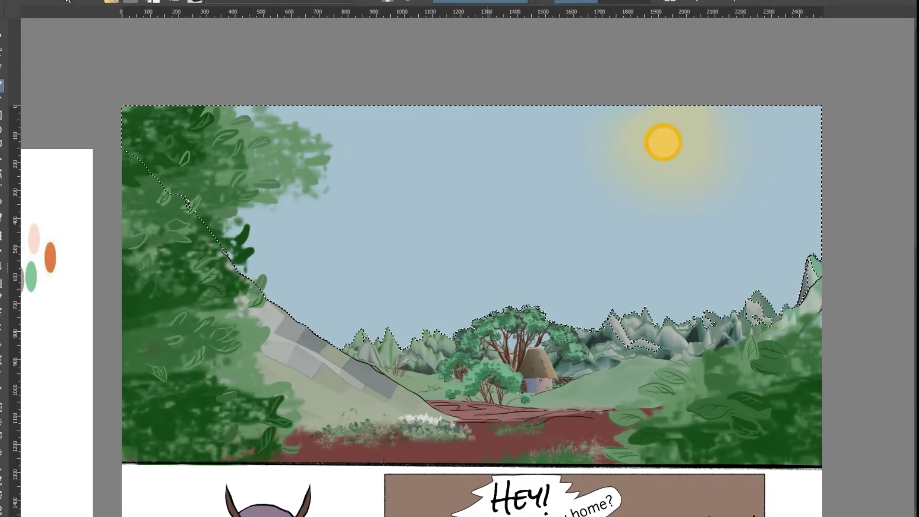
{"action": "left_click", "coordinate": [663, 142]}
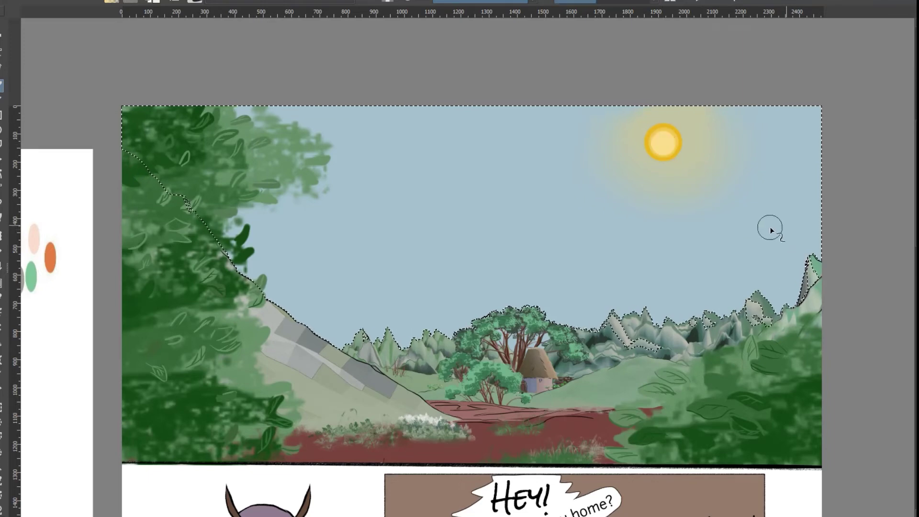
Blend the sun's golden rim and pale centre softly into each other and into the surrounding glow.
{"action": "left_click", "coordinate": [195, 2]}
{"action": "left_click", "coordinate": [362, 62]}
{"action": "left_click", "coordinate": [597, 2]}
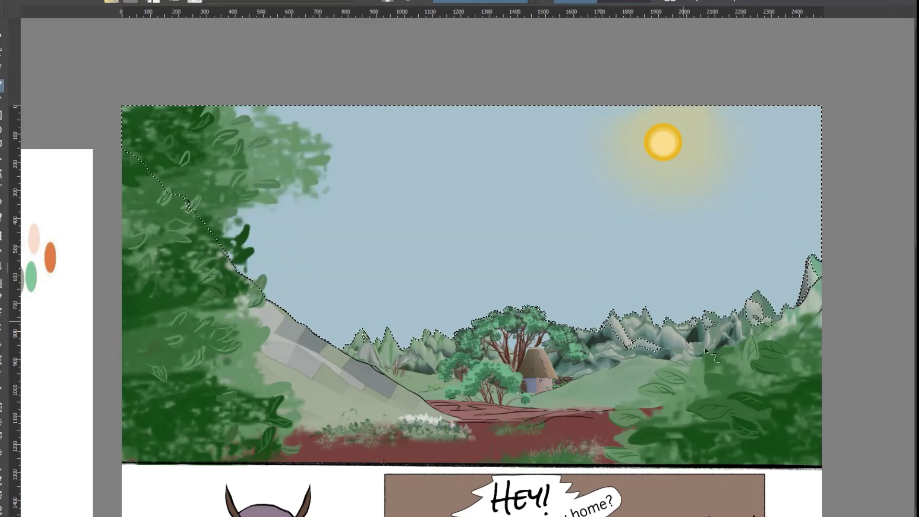
{"action": "left_click_drag", "start_coordinate": [646, 143], "coordinate": [679, 153]}
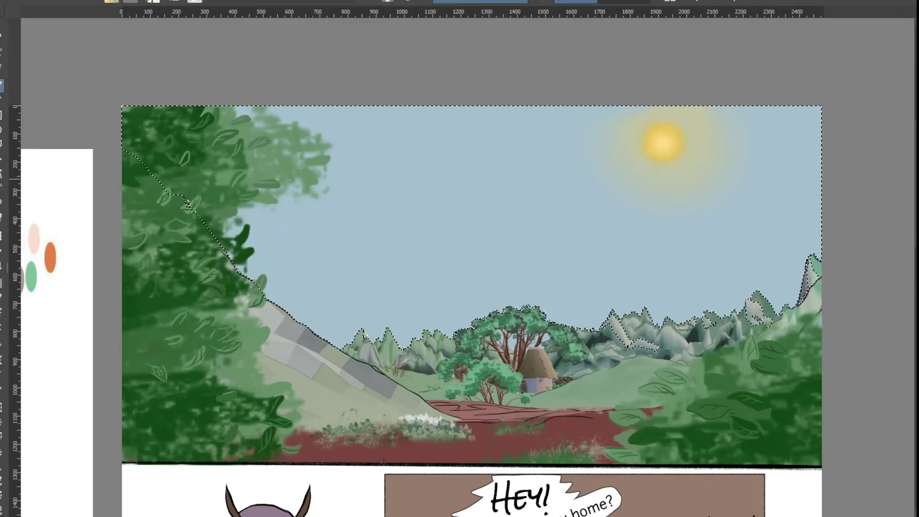
{"action": "left_click", "coordinate": [195, 1]}
{"action": "left_click", "coordinate": [361, 60]}
{"action": "left_click", "coordinate": [603, 1]}
{"action": "left_click", "coordinate": [660, 142]}
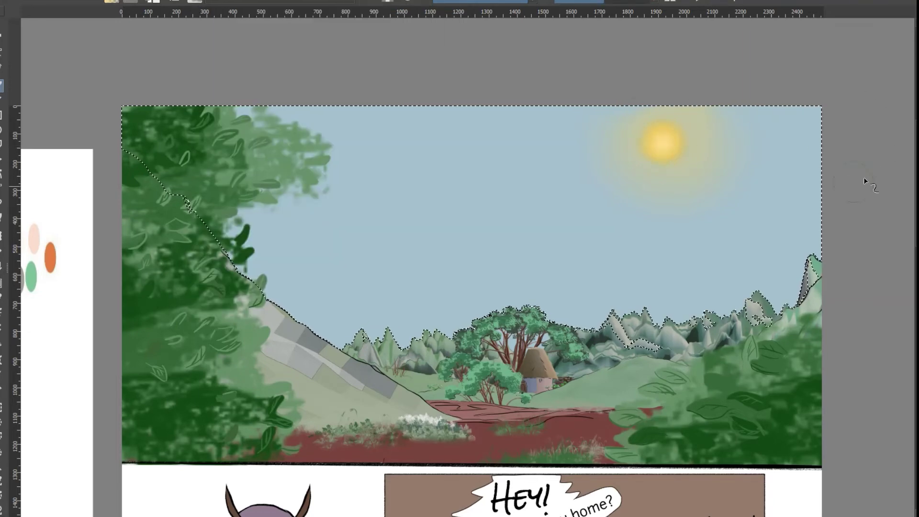
Brighten the sun's centre with a smaller, near-white soft spot.
{"action": "left_click", "coordinate": [194, 2]}
{"action": "left_click", "coordinate": [339, 60]}
{"action": "left_click", "coordinate": [363, 61]}
{"action": "left_click", "coordinate": [667, 159]}
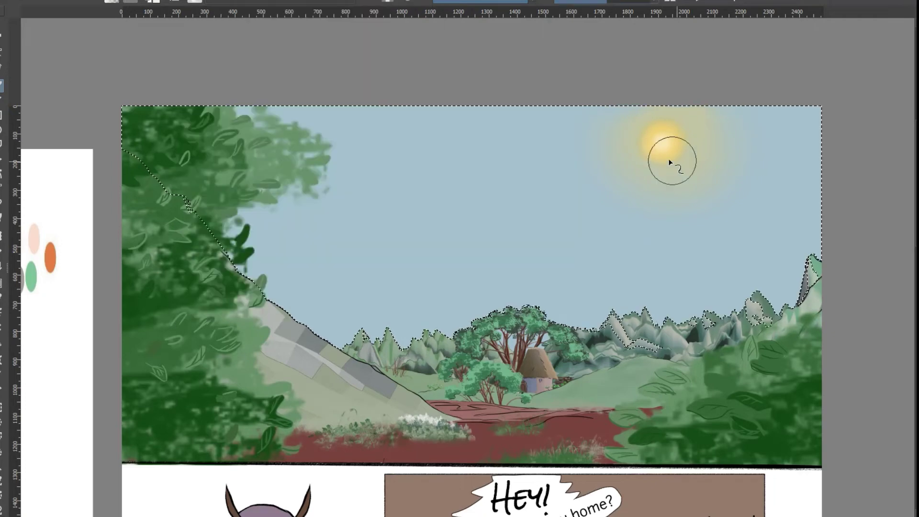
{"action": "key", "text": "["}
{"action": "key", "text": "["}
{"action": "key", "text": "["}
{"action": "key", "text": "["}
{"action": "key", "text": "["}
{"action": "key", "text": "["}
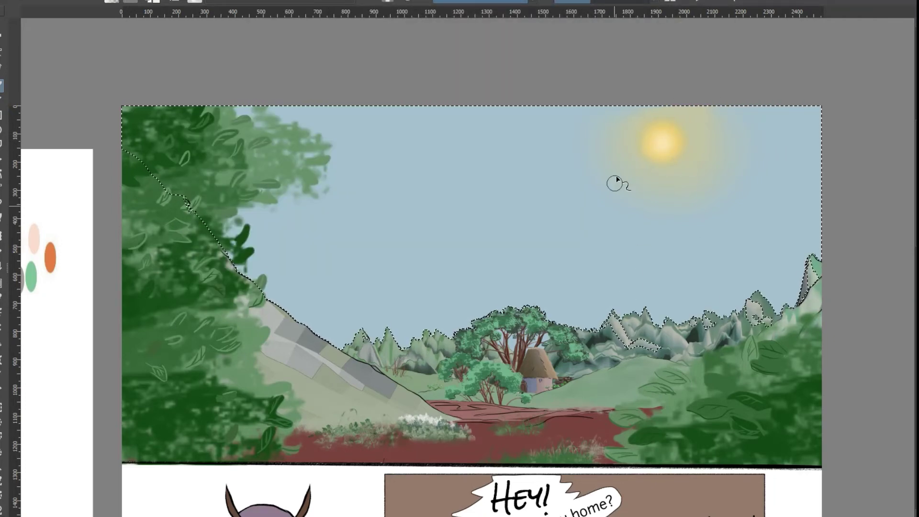
Clear the current selection and select the sky area again.
{"action": "left_click", "coordinate": [126, 0]}
{"action": "left_click", "coordinate": [149, 4]}
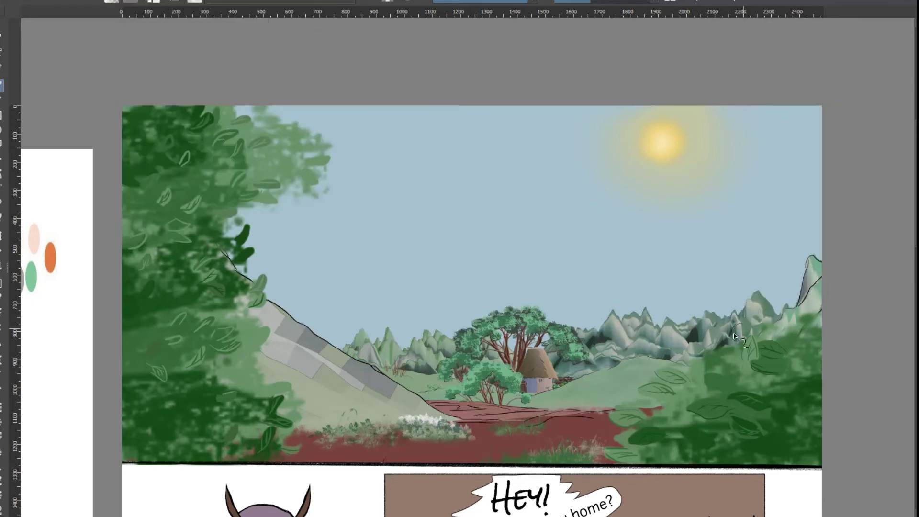
{"action": "left_click", "coordinate": [383, 215]}
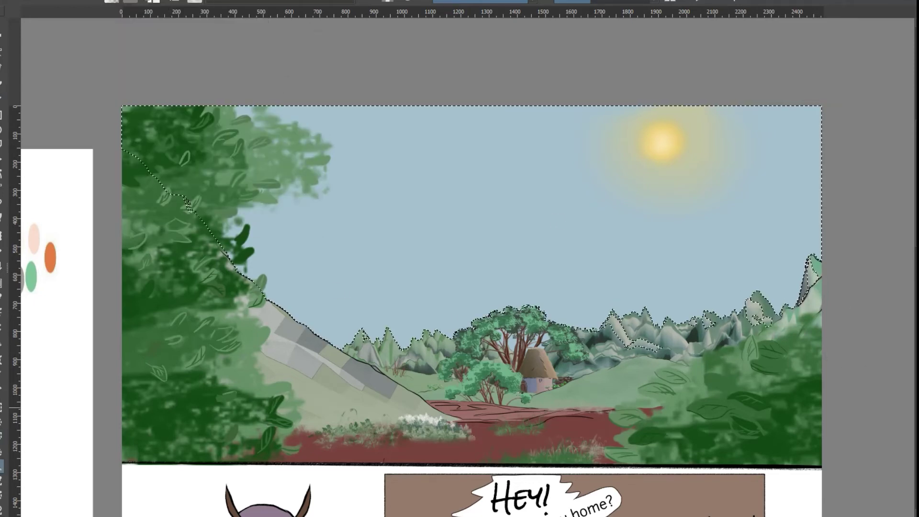
Try a pale warm gradient across the selected sky, from the upper right to the lower left, and undo it.
{"action": "left_click", "coordinate": [1, 283]}
{"action": "left_click_drag", "start_coordinate": [874, 41], "coordinate": [208, 500]}
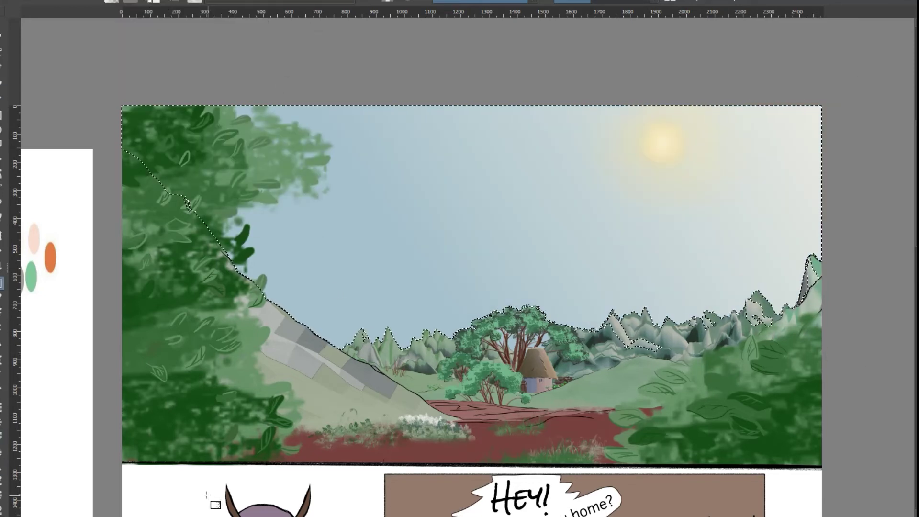
{"action": "key", "text": "ctrl+z"}
Try weaker gradients from the sun across the sky with adjusted gradient settings, and clear the sky selection.
{"action": "left_click", "coordinate": [475, 1]}
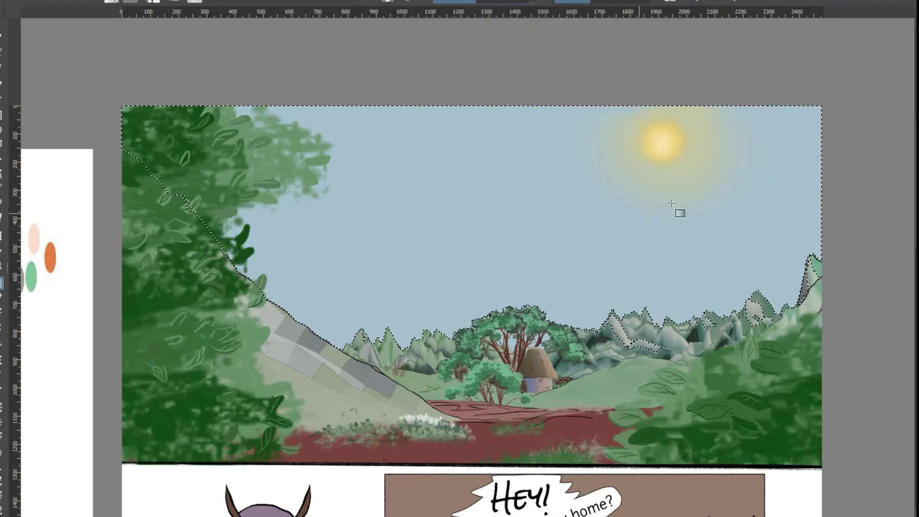
{"action": "left_click_drag", "start_coordinate": [660, 142], "coordinate": [450, 256]}
{"action": "left_click", "coordinate": [64, 2]}
{"action": "left_click_drag", "start_coordinate": [665, 139], "coordinate": [332, 415]}
{"action": "left_click", "coordinate": [63, 2]}
{"action": "left_click", "coordinate": [539, 246]}
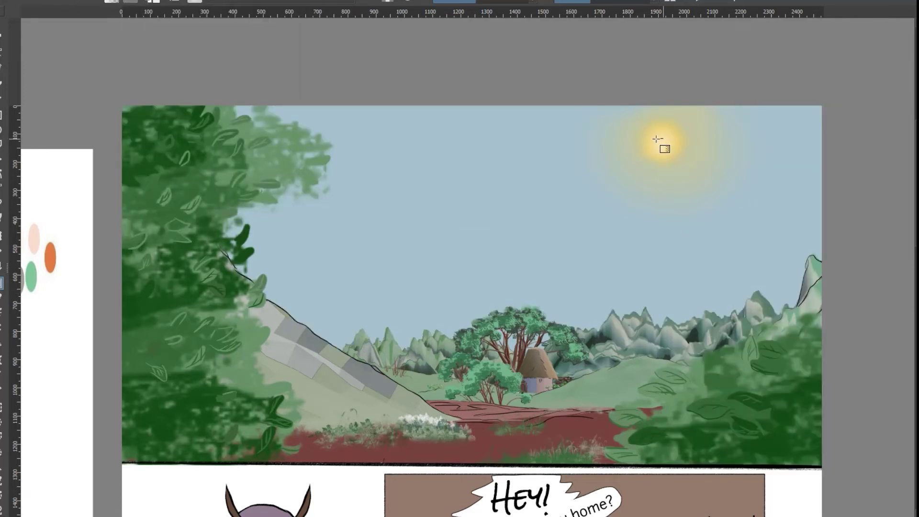
Try several light gradients running from the sun diagonally across the whole landscape panel, undoing each one.
{"action": "left_click_drag", "start_coordinate": [665, 148], "coordinate": [348, 457]}
{"action": "key", "text": "ctrl+z"}
{"action": "left_click_drag", "start_coordinate": [654, 143], "coordinate": [295, 477]}
{"action": "key", "text": "ctrl+z"}
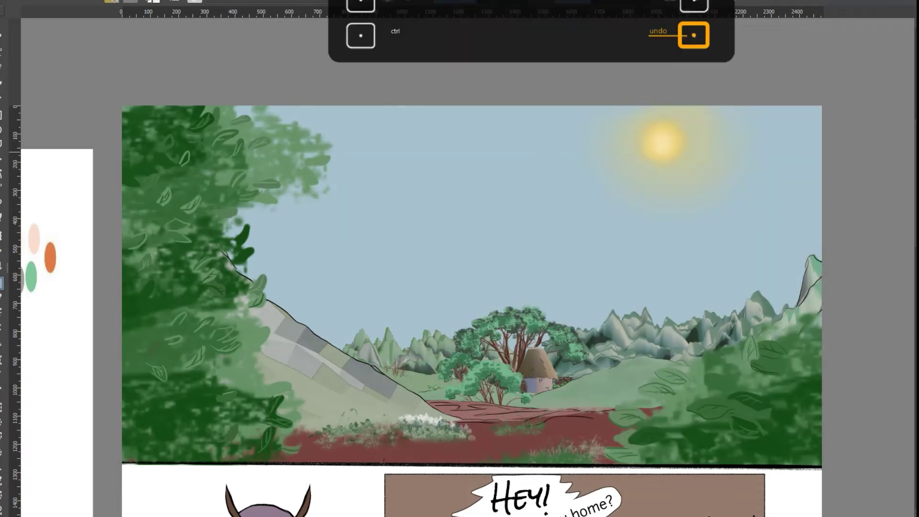
{"action": "left_click_drag", "start_coordinate": [653, 172], "coordinate": [261, 444]}
{"action": "key", "text": "ctrl+z"}
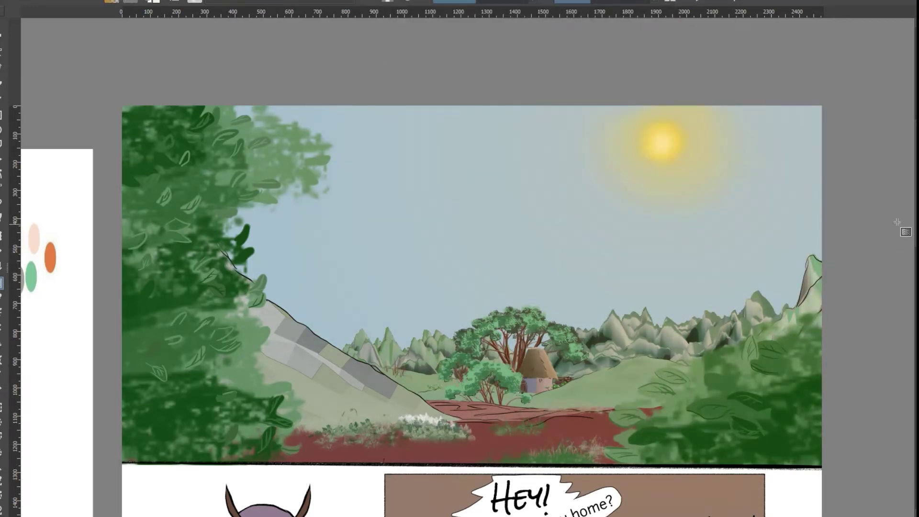
Spread warm, translucent yellow light gradients from the sun over the sky and landscape, comparing the panel with and without the last one.
{"action": "left_click_drag", "start_coordinate": [656, 213], "coordinate": [318, 332]}
{"action": "left_click_drag", "start_coordinate": [624, 330], "coordinate": [595, 423]}
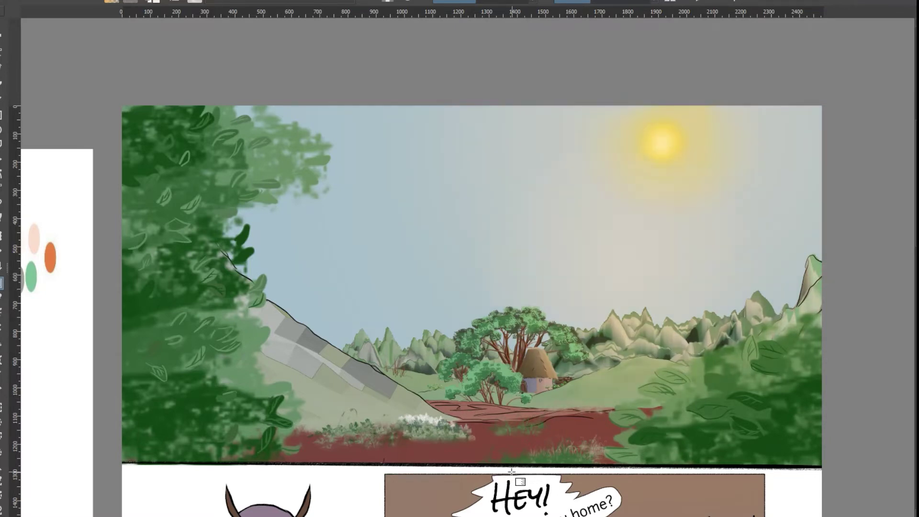
{"action": "left_click_drag", "start_coordinate": [400, 321], "coordinate": [465, 495]}
{"action": "key", "text": "ctrl+z"}
{"action": "key", "text": "ctrl+z"}
{"action": "left_click_drag", "start_coordinate": [716, 114], "coordinate": [296, 501]}
{"action": "key", "text": "ctrl+z"}
{"action": "key", "text": "ctrl+y"}
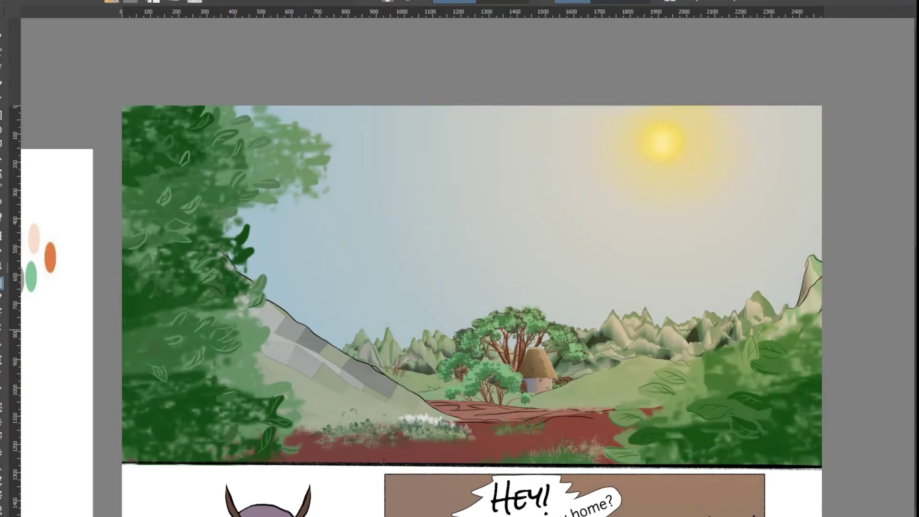
{"action": "key", "text": "ctrl+z"}
{"action": "key", "text": "ctrl+y"}
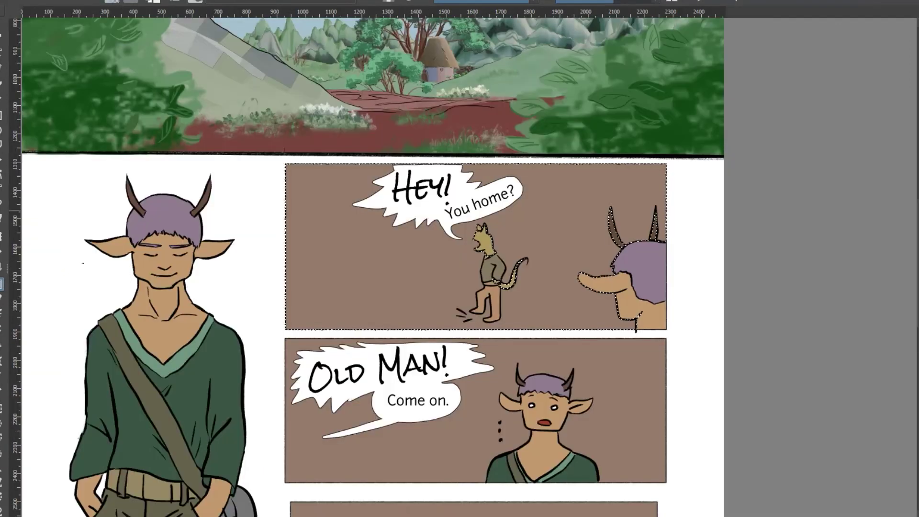
Shade the "Hey!" panel background with soft gradients, blue from the top and green from the lower left, and clear the selection.
{"action": "left_click_drag", "start_coordinate": [425, 169], "coordinate": [434, 328]}
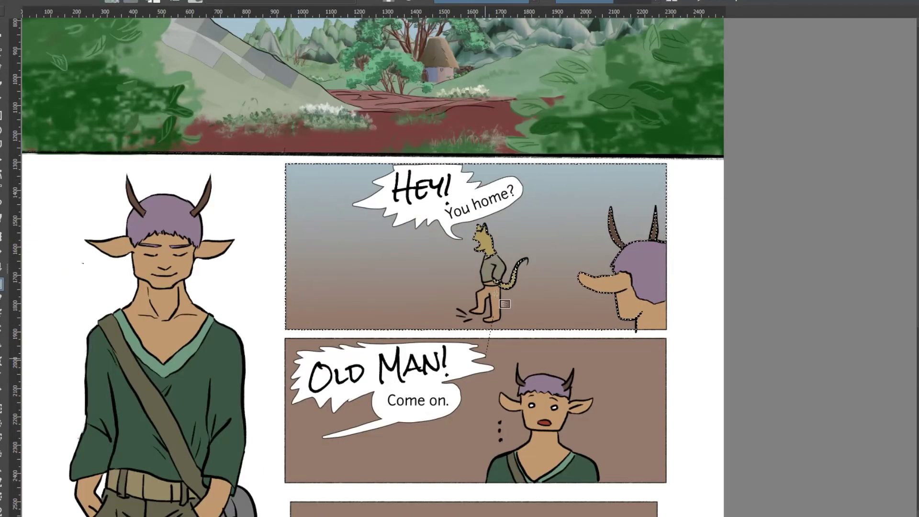
{"action": "left_click_drag", "start_coordinate": [361, 308], "coordinate": [401, 229]}
{"action": "left_click_drag", "start_coordinate": [661, 294], "coordinate": [622, 249]}
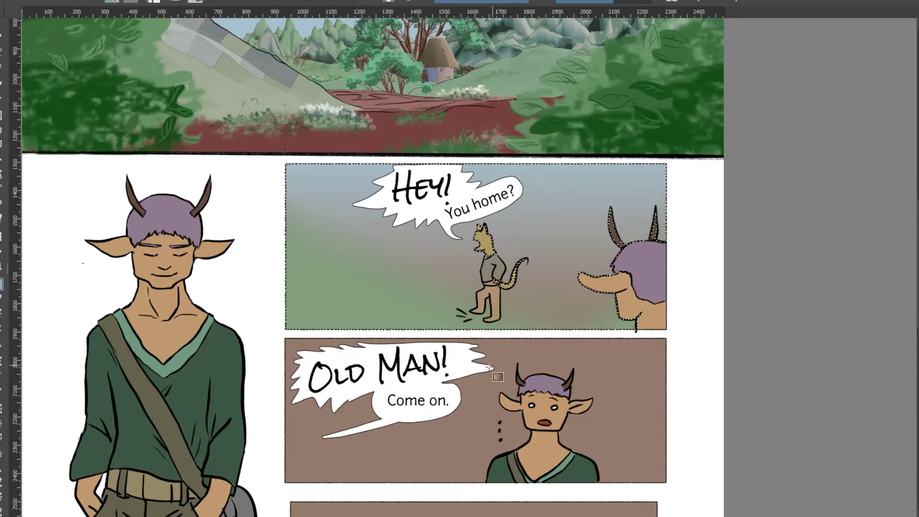
{"action": "key", "text": "ctrl+d"}
Select the "Old Man!" panel background, blend blue in from the top and green from the bottom, and clear the selection.
{"action": "left_click", "coordinate": [650, 410]}
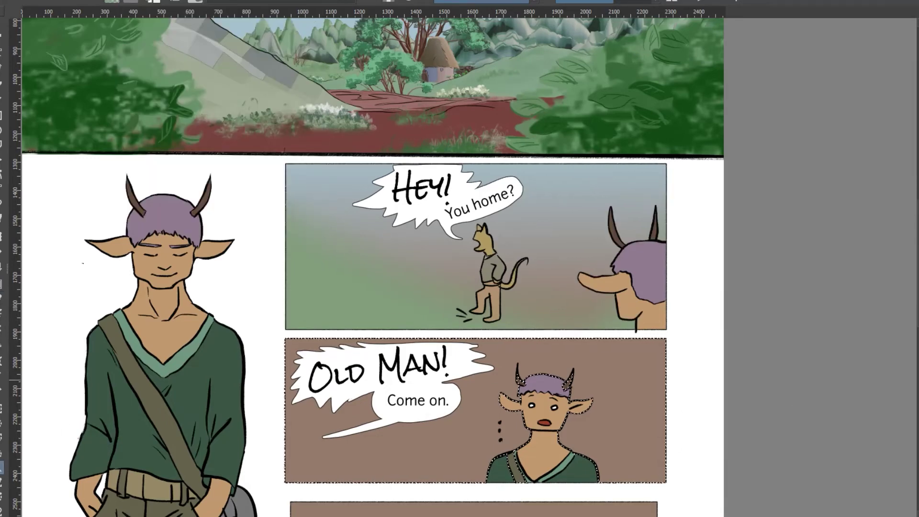
{"action": "left_click_drag", "start_coordinate": [461, 353], "coordinate": [461, 481]}
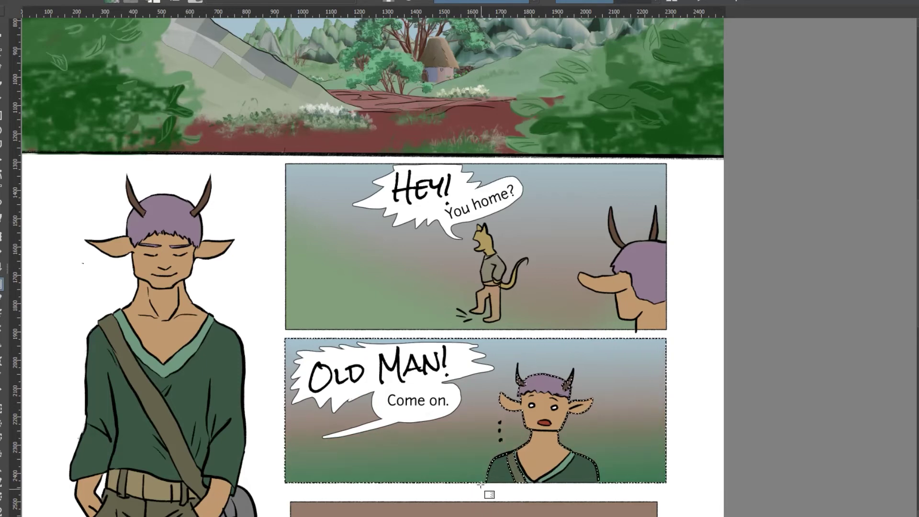
{"action": "key", "text": "ctrl+d"}
Shade the "I'm coming in!" panel background with gradients of blue-violet from the top and green from the lower right, and clear the selection.
{"action": "scroll", "coordinate": [856, 418], "scroll_direction": "down", "scroll_amount": 5}
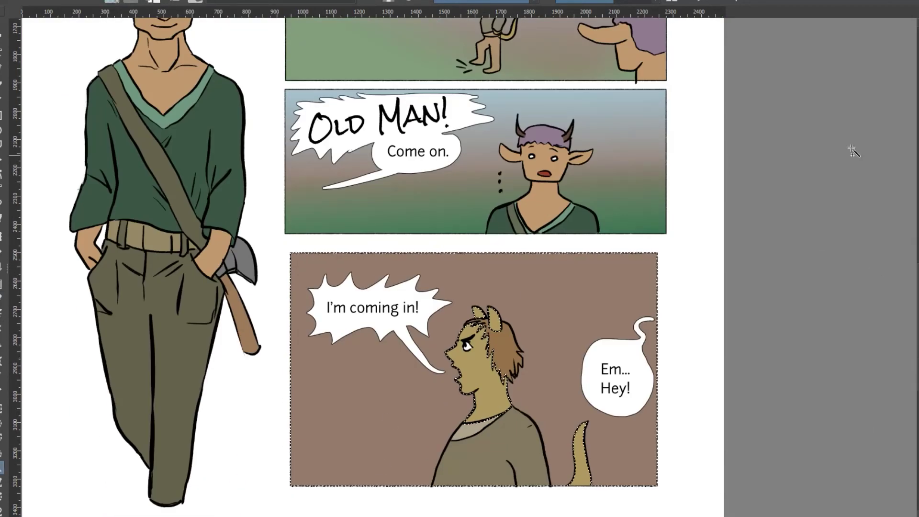
{"action": "left_click", "coordinate": [471, 286]}
{"action": "left_click", "coordinate": [1, 284]}
{"action": "left_click_drag", "start_coordinate": [486, 263], "coordinate": [487, 415]}
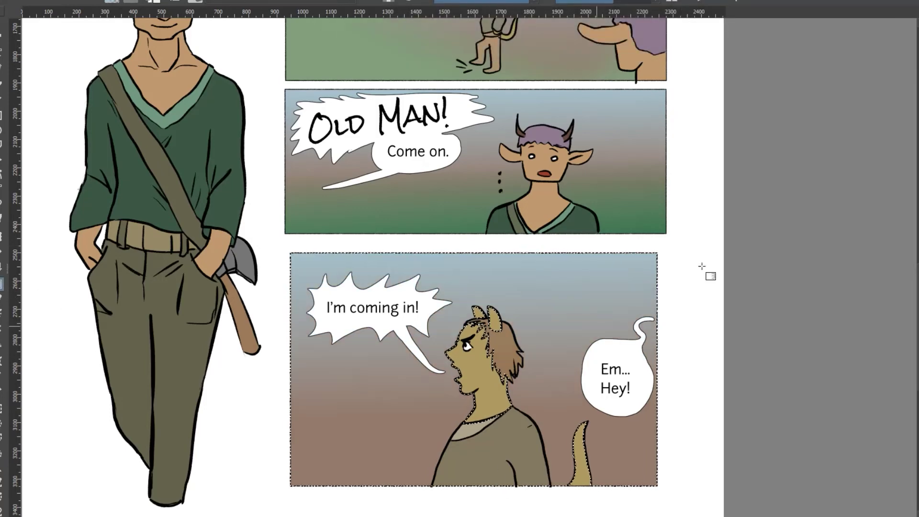
{"action": "left_click_drag", "start_coordinate": [446, 261], "coordinate": [486, 461]}
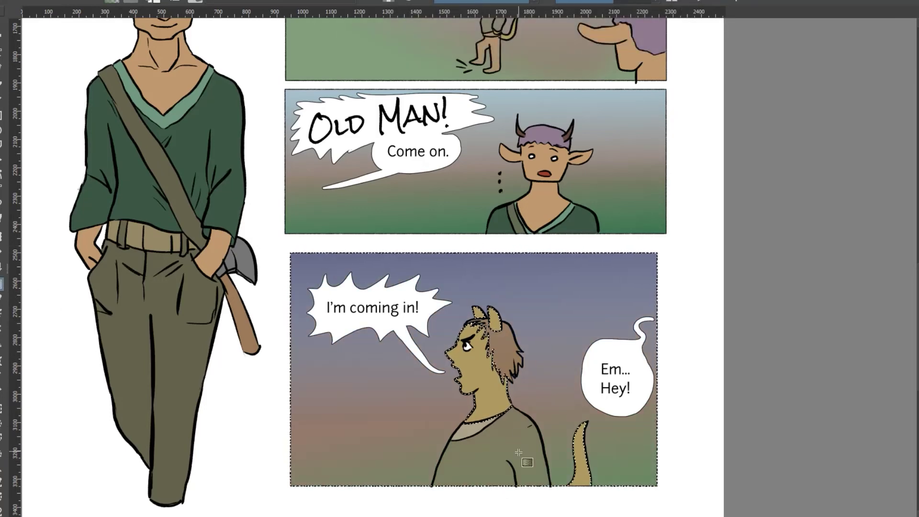
{"action": "key", "text": "ctrl+d"}
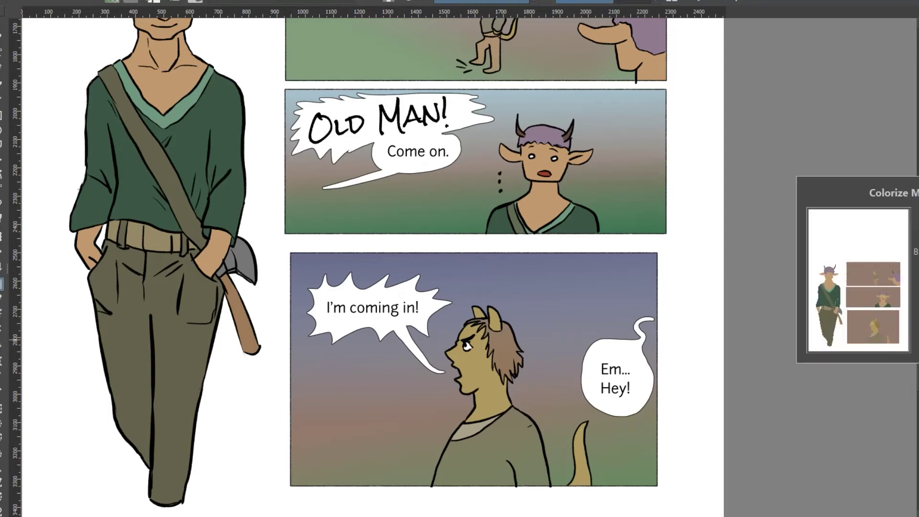
Choose a soft digital brush and tint the large goat man's skin, shoulder strap, axe and trousers with reddish shading.
{"action": "scroll", "coordinate": [533, 375], "scroll_direction": "up", "scroll_amount": 4}
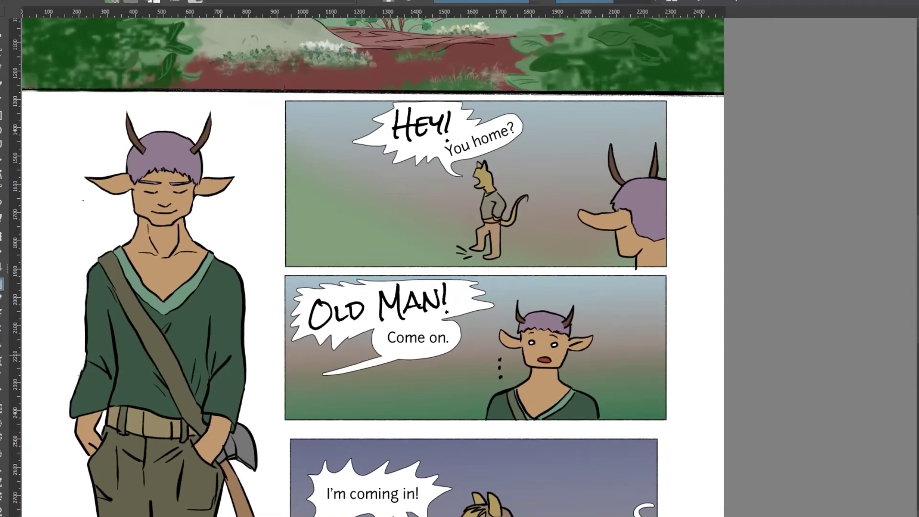
{"action": "left_click", "coordinate": [2, 85]}
{"action": "left_click", "coordinate": [195, 2]}
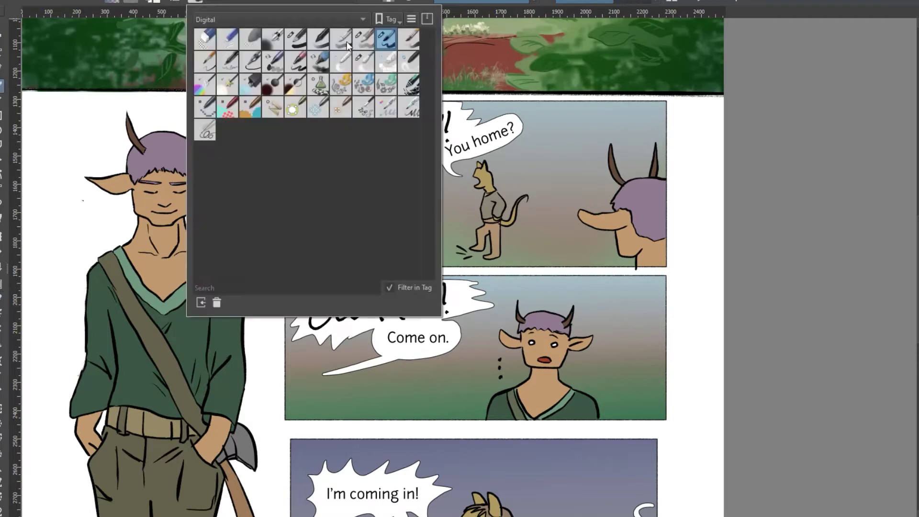
{"action": "left_click", "coordinate": [346, 42]}
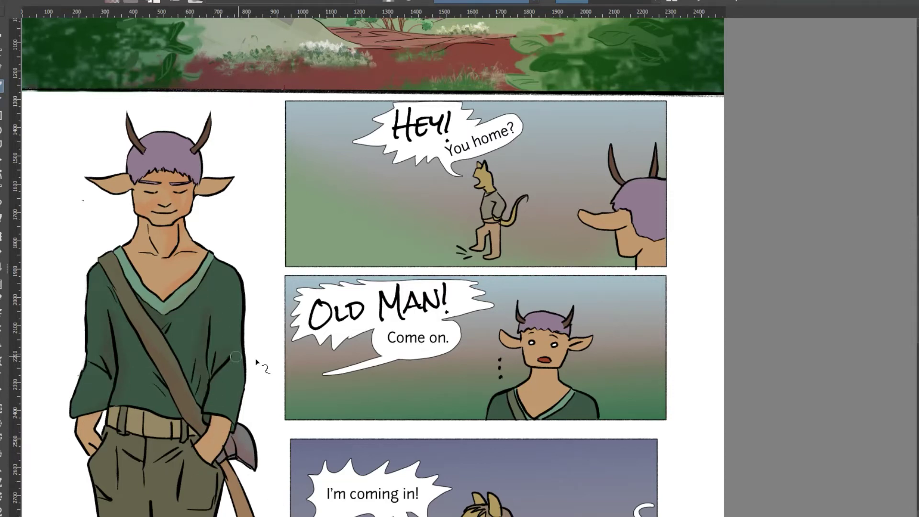
{"action": "scroll", "coordinate": [217, 366], "scroll_direction": "down", "scroll_amount": 3}
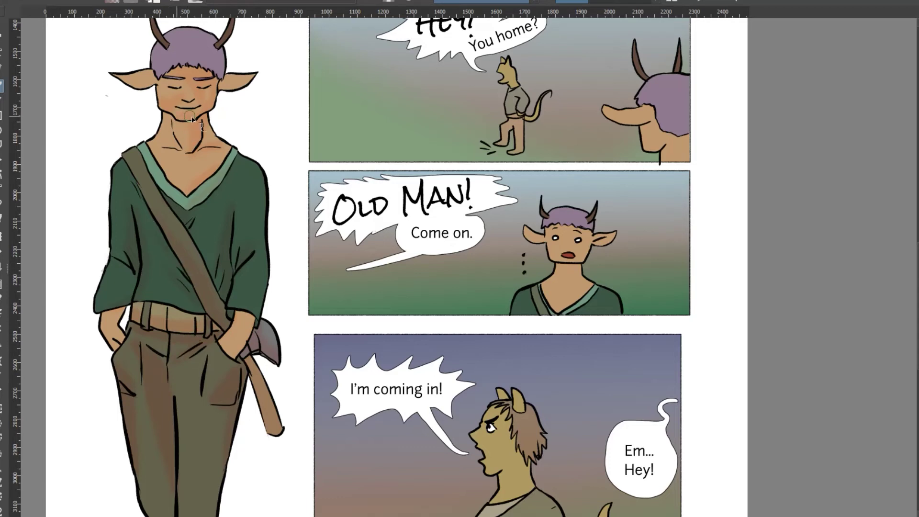
Paint pinkish and reddish shading on the purple hair and the small-panel characters' skin and clothes, undoing the last strokes.
{"action": "left_click_drag", "start_coordinate": [162, 68], "coordinate": [173, 62]}
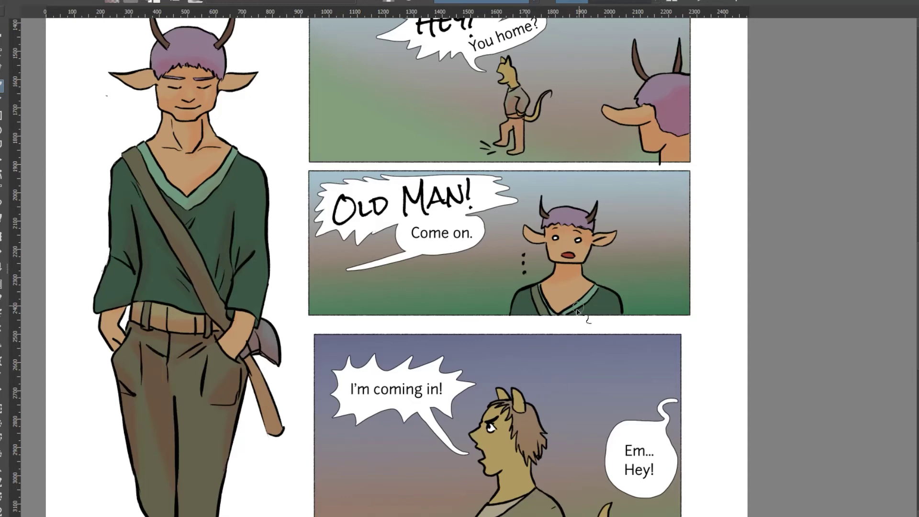
{"action": "scroll", "coordinate": [509, 300], "scroll_direction": "down", "scroll_amount": 5}
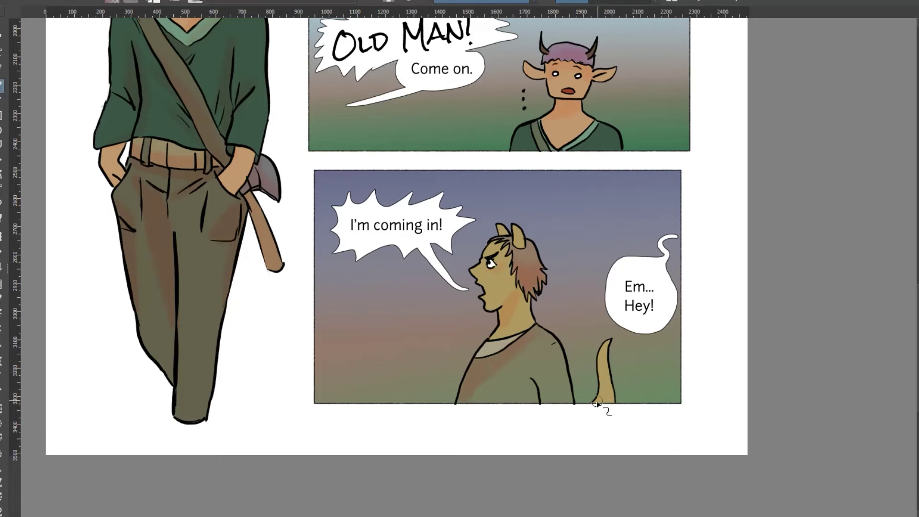
{"action": "key", "text": "ctrl+z"}
{"action": "key", "text": "ctrl+z"}
Paint soft pale-yellow highlights on the goat man's hands and axe and on the lit edges of the characters in the small panels.
{"action": "left_click_drag", "start_coordinate": [239, 158], "coordinate": [252, 157]}
{"action": "scroll", "coordinate": [253, 275], "scroll_direction": "up", "scroll_amount": 3}
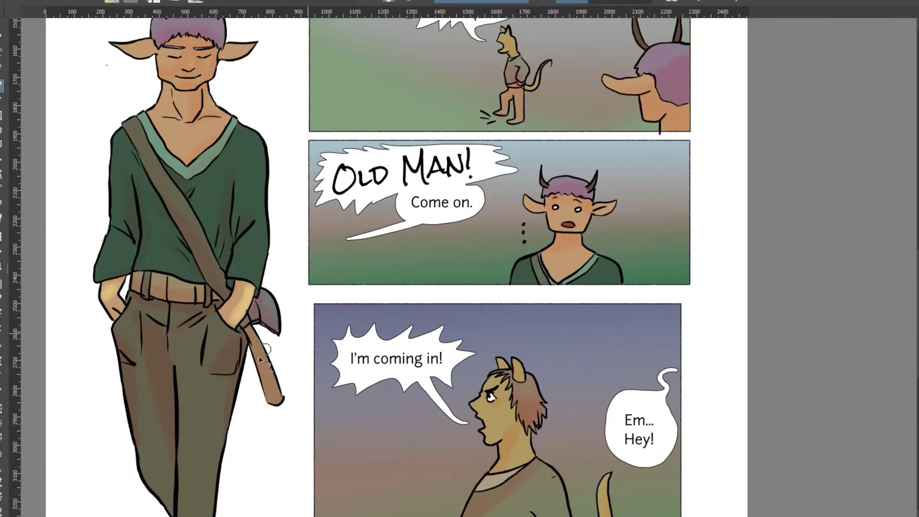
{"action": "scroll", "coordinate": [181, 119], "scroll_direction": "up", "scroll_amount": 1}
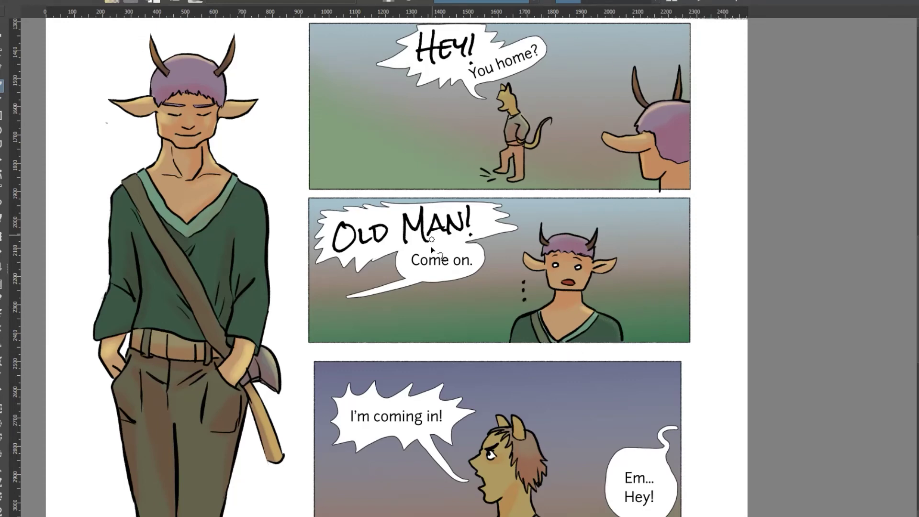
{"action": "scroll", "coordinate": [454, 277], "scroll_direction": "down", "scroll_amount": 4}
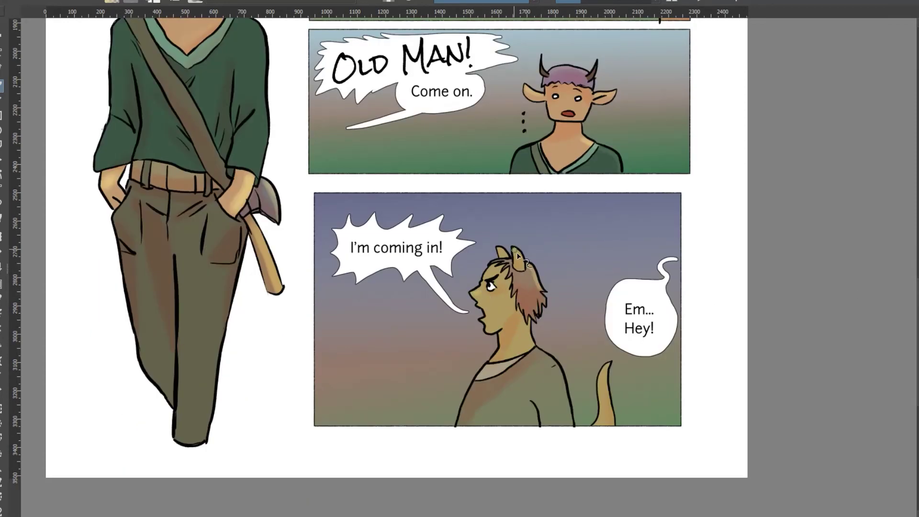
{"action": "left_click_drag", "start_coordinate": [538, 349], "coordinate": [571, 421]}
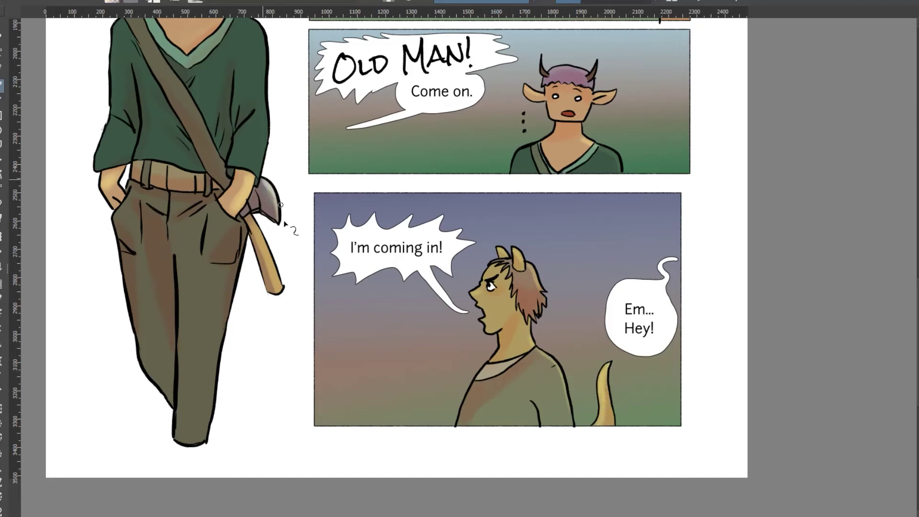
{"action": "left_click", "coordinate": [366, 2]}
Add warm yellow sunlight highlights to the hut's thatched roof and the surrounding tree foliage in the landscape panel.
{"action": "scroll", "coordinate": [708, 190], "scroll_direction": "down", "scroll_amount": 2}
{"action": "left_click_drag", "start_coordinate": [917, 310], "coordinate": [911, 248]}
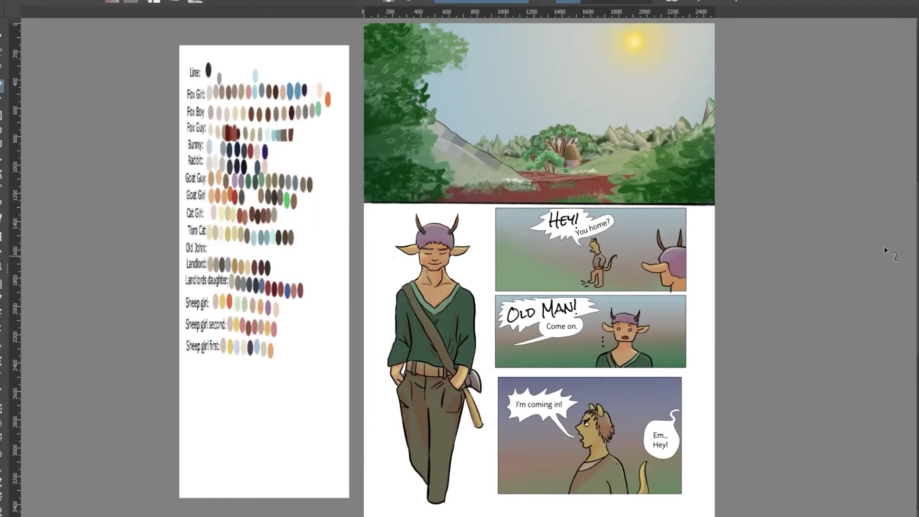
{"action": "scroll", "coordinate": [612, 146], "scroll_direction": "up", "scroll_amount": 6}
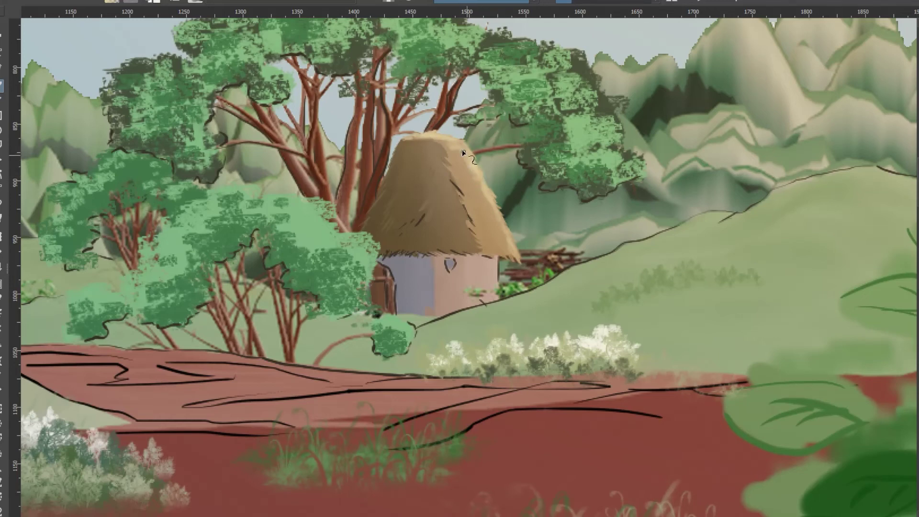
{"action": "scroll", "coordinate": [462, 149], "scroll_direction": "down", "scroll_amount": 2}
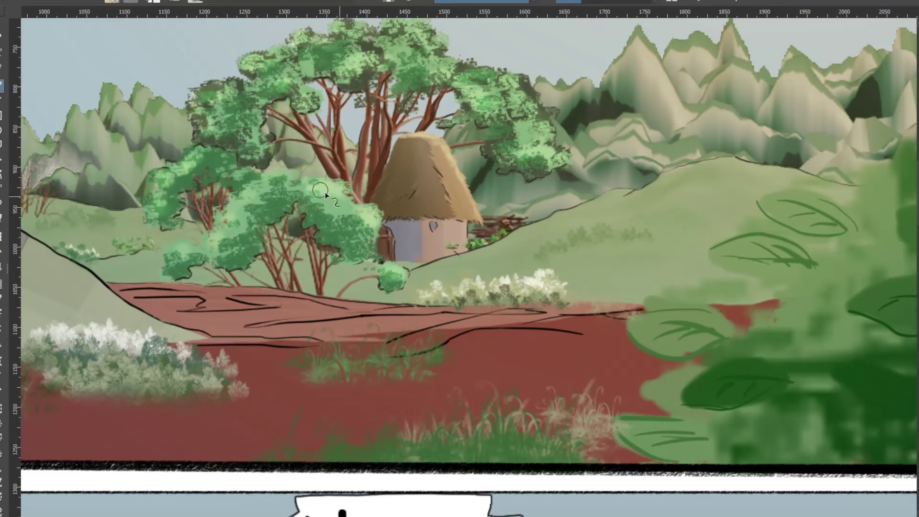
{"action": "scroll", "coordinate": [572, 211], "scroll_direction": "down", "scroll_amount": 1}
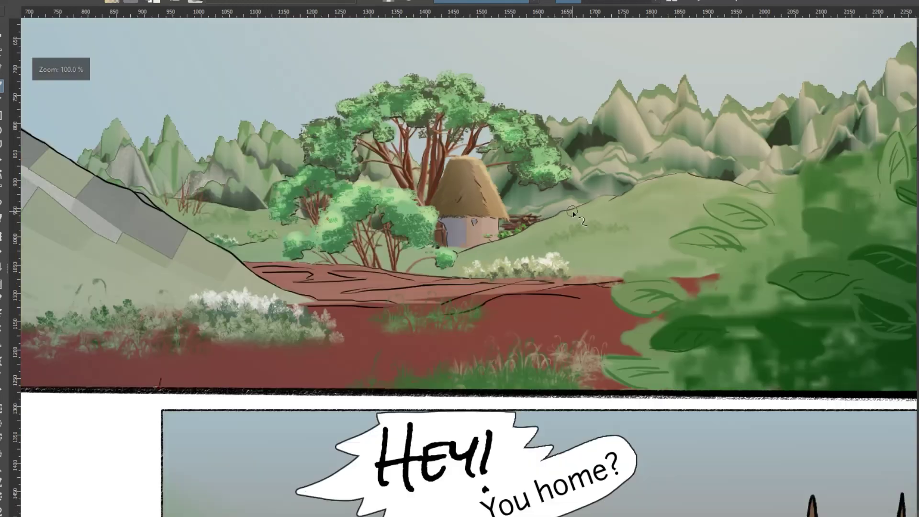
Enlarge the brush and paint light-green sunlight on the upper leaves of the right-hand bush in the landscape panel, undoing the first stroke.
{"action": "scroll", "coordinate": [481, 258], "scroll_direction": "right", "scroll_amount": 5}
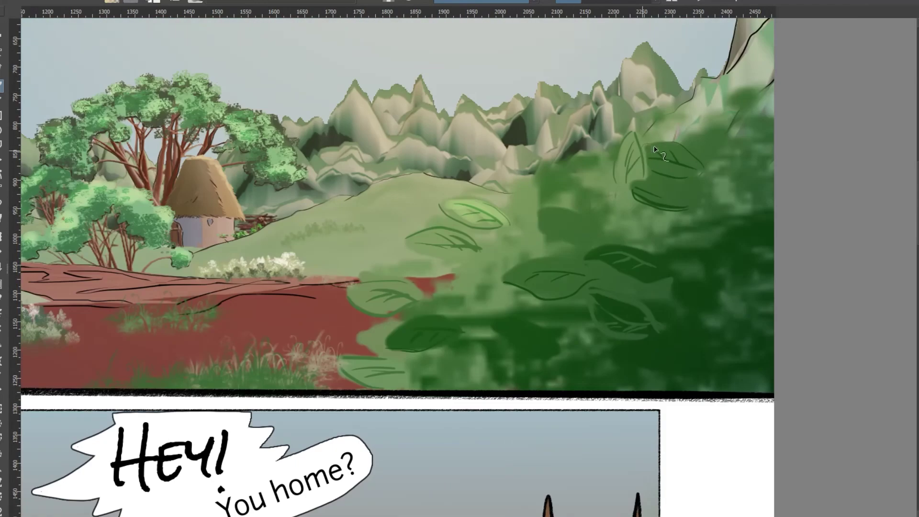
{"action": "left_click_drag", "start_coordinate": [644, 144], "coordinate": [694, 172]}
{"action": "key", "text": "ctrl+z"}
{"action": "left_click", "coordinate": [195, 1]}
{"action": "left_click", "coordinate": [417, 4]}
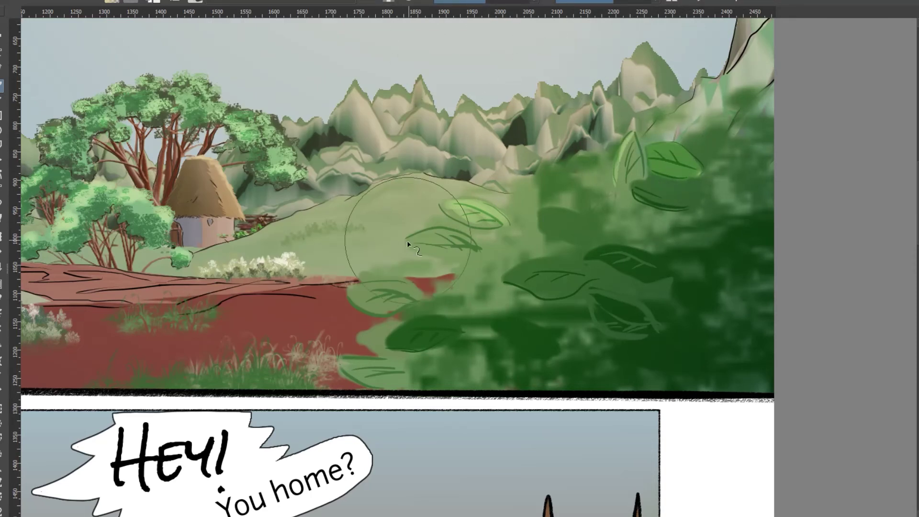
Paint light-green highlights along the upper edges of the middle and lower leaves in the landscape's right-hand bush.
{"action": "mouse_move", "coordinate": [505, 281]}
{"action": "left_mouse_down"}
{"action": "mouse_move", "coordinate": [573, 266]}
{"action": "mouse_move", "coordinate": [535, 264]}
{"action": "mouse_move", "coordinate": [610, 285]}
{"action": "left_mouse_up"}
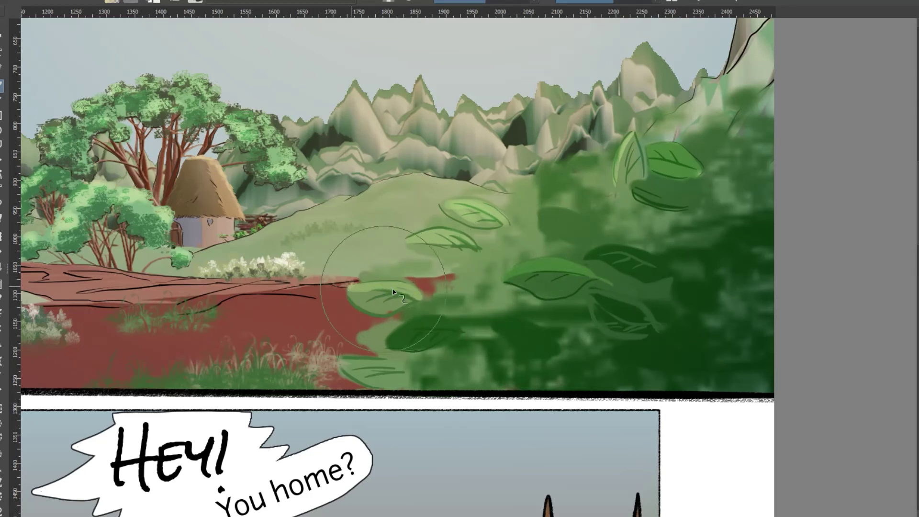
{"action": "mouse_move", "coordinate": [392, 292]}
{"action": "left_mouse_down"}
{"action": "mouse_move", "coordinate": [382, 313]}
{"action": "mouse_move", "coordinate": [391, 346]}
{"action": "mouse_move", "coordinate": [415, 326]}
{"action": "mouse_move", "coordinate": [441, 327]}
{"action": "mouse_move", "coordinate": [430, 319]}
{"action": "mouse_move", "coordinate": [391, 338]}
{"action": "left_mouse_up"}
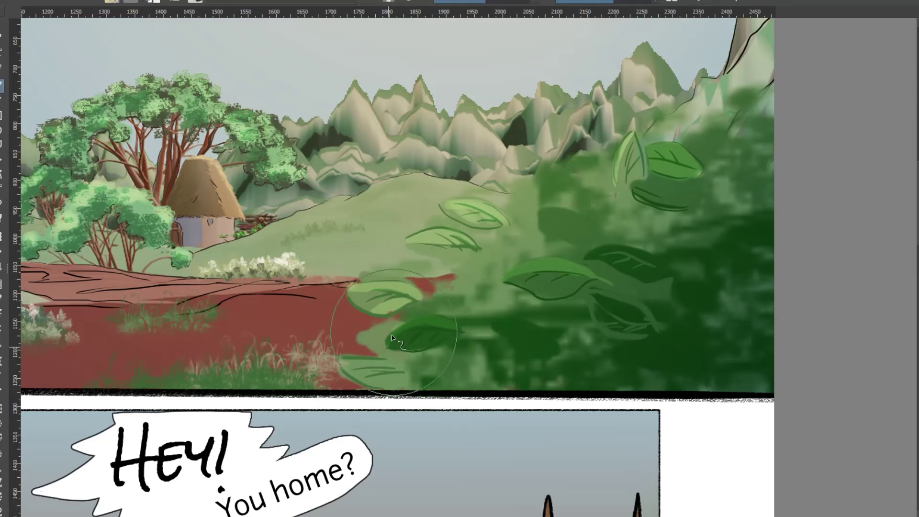
{"action": "mouse_move", "coordinate": [539, 220]}
{"action": "left_mouse_down"}
{"action": "mouse_move", "coordinate": [587, 223]}
{"action": "mouse_move", "coordinate": [542, 217]}
{"action": "mouse_move", "coordinate": [570, 214]}
{"action": "mouse_move", "coordinate": [613, 259]}
{"action": "mouse_move", "coordinate": [588, 260]}
{"action": "mouse_move", "coordinate": [609, 257]}
{"action": "mouse_move", "coordinate": [633, 276]}
{"action": "mouse_move", "coordinate": [611, 261]}
{"action": "left_mouse_up"}
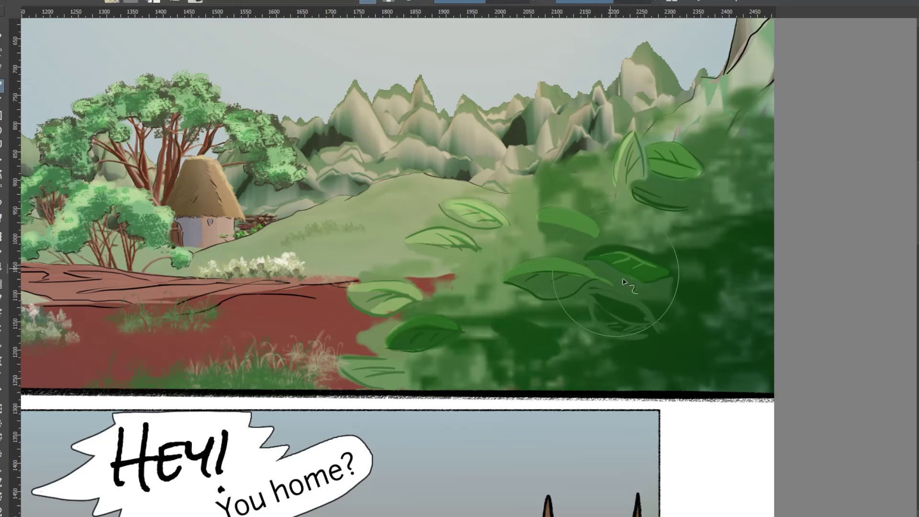
{"action": "left_click_drag", "start_coordinate": [372, 358], "coordinate": [377, 358]}
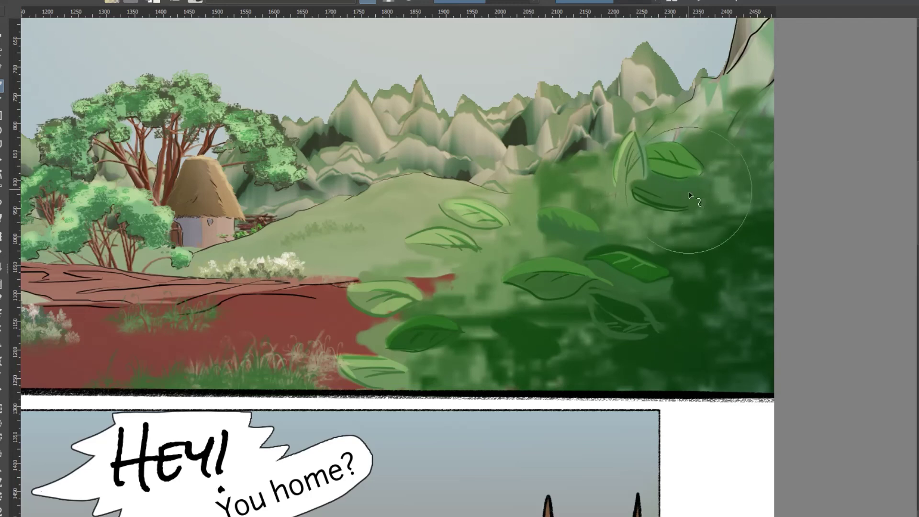
{"action": "left_click_drag", "start_coordinate": [592, 292], "coordinate": [651, 320]}
Add bright yellow-green highlights to the lower and middle leaves of the left-hand foliage beside the stone slope.
{"action": "left_click_drag", "start_coordinate": [478, 515], "coordinate": [273, 515]}
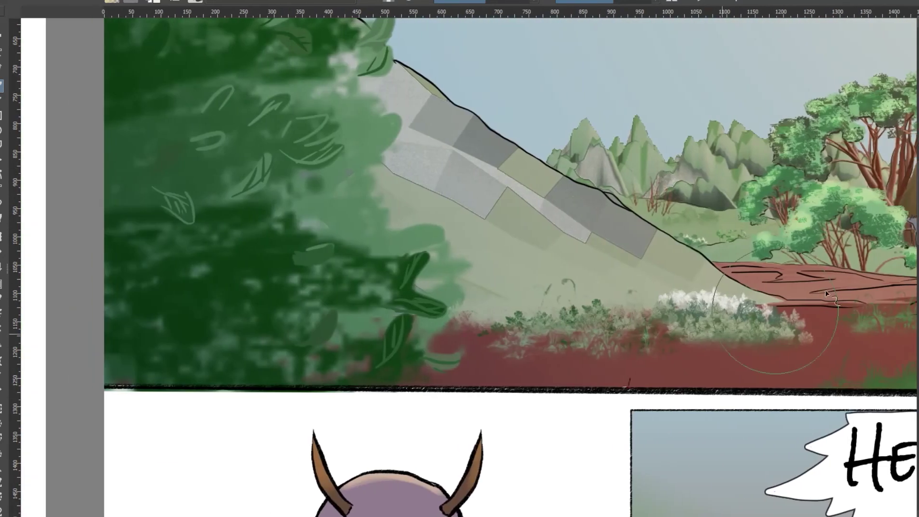
{"action": "left_click_drag", "start_coordinate": [917, 203], "coordinate": [917, 184]}
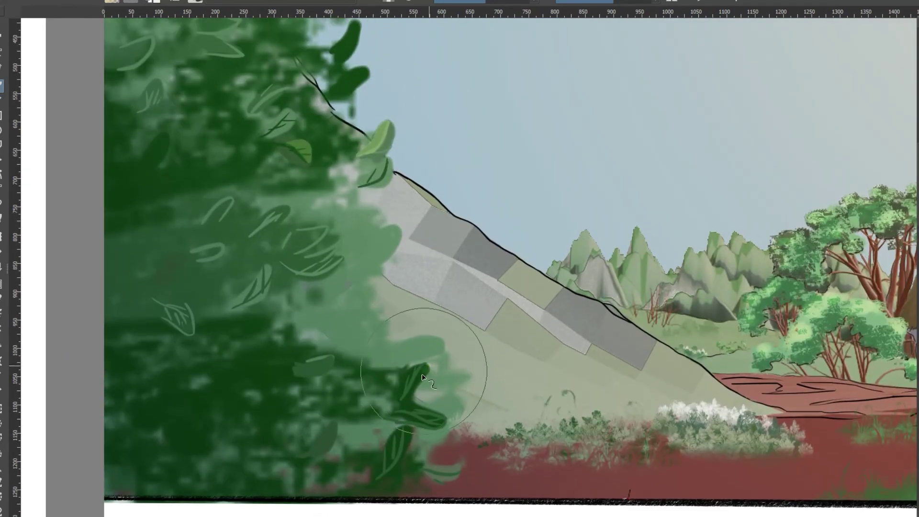
{"action": "left_click_drag", "start_coordinate": [425, 371], "coordinate": [408, 400]}
{"action": "mouse_move", "coordinate": [412, 432]}
{"action": "left_mouse_down"}
{"action": "mouse_move", "coordinate": [385, 472]}
{"action": "mouse_move", "coordinate": [461, 466]}
{"action": "left_mouse_up"}
{"action": "left_click_drag", "start_coordinate": [285, 249], "coordinate": [326, 232]}
{"action": "left_click_drag", "start_coordinate": [194, 255], "coordinate": [222, 246]}
{"action": "left_click_drag", "start_coordinate": [161, 302], "coordinate": [191, 330]}
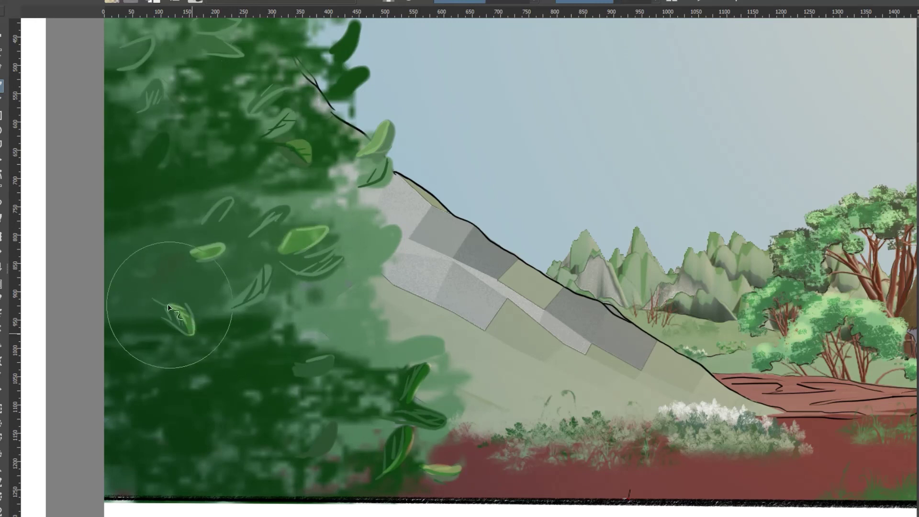
{"action": "left_click_drag", "start_coordinate": [397, 352], "coordinate": [442, 345]}
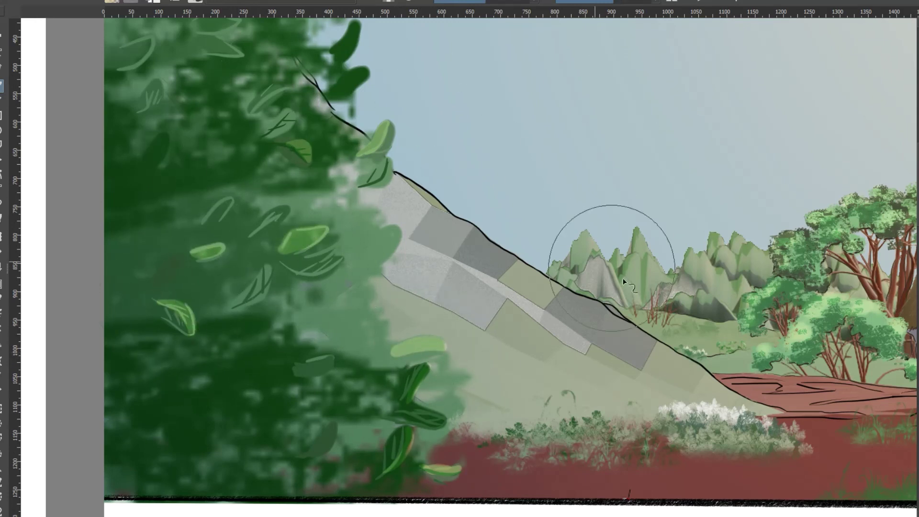
{"action": "left_click_drag", "start_coordinate": [399, 411], "coordinate": [433, 420]}
Brush light-green highlights onto the leaves in the upper part of the left-hand foliage, including those against the sky.
{"action": "scroll", "coordinate": [407, 335], "scroll_direction": "up", "scroll_amount": 6}
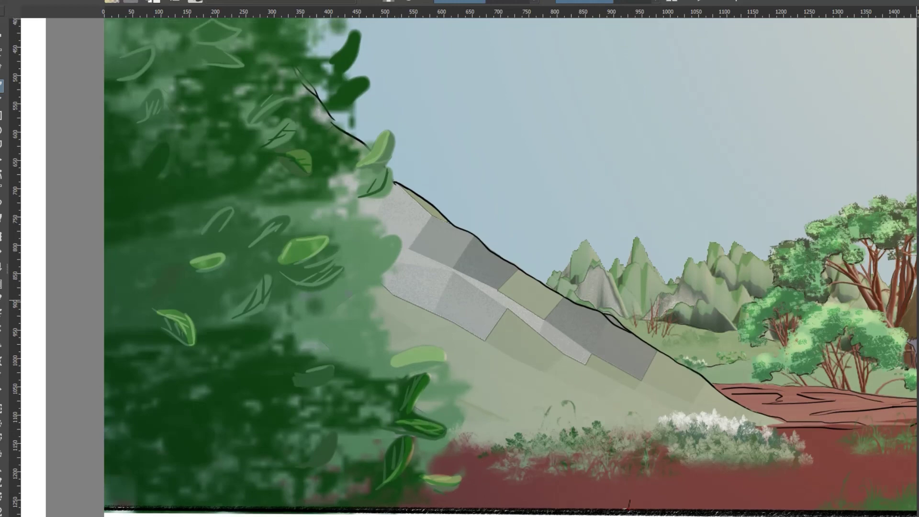
{"action": "left_click_drag", "start_coordinate": [394, 227], "coordinate": [366, 231]}
{"action": "mouse_move", "coordinate": [451, 209]}
{"action": "left_mouse_down"}
{"action": "mouse_move", "coordinate": [496, 231]}
{"action": "mouse_move", "coordinate": [480, 212]}
{"action": "mouse_move", "coordinate": [518, 181]}
{"action": "left_mouse_up"}
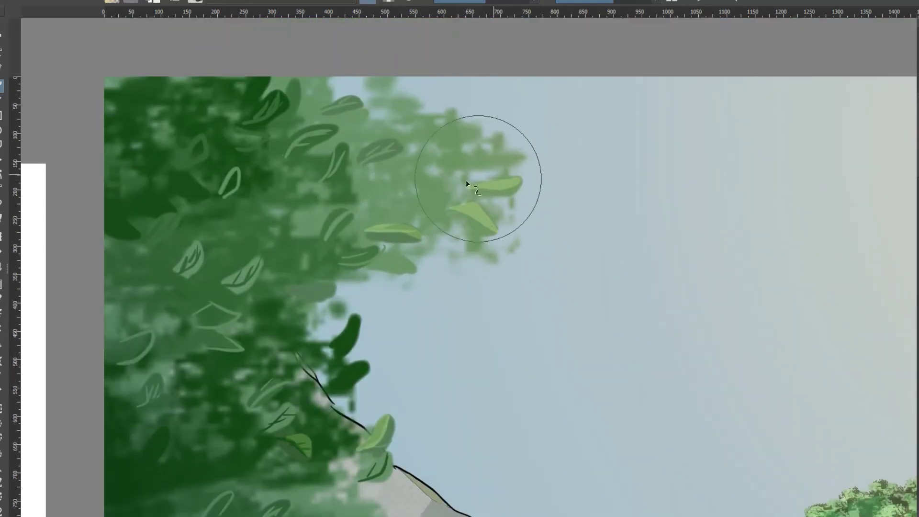
{"action": "mouse_move", "coordinate": [322, 110]}
{"action": "left_mouse_down"}
{"action": "mouse_move", "coordinate": [360, 101]}
{"action": "mouse_move", "coordinate": [272, 119]}
{"action": "left_mouse_up"}
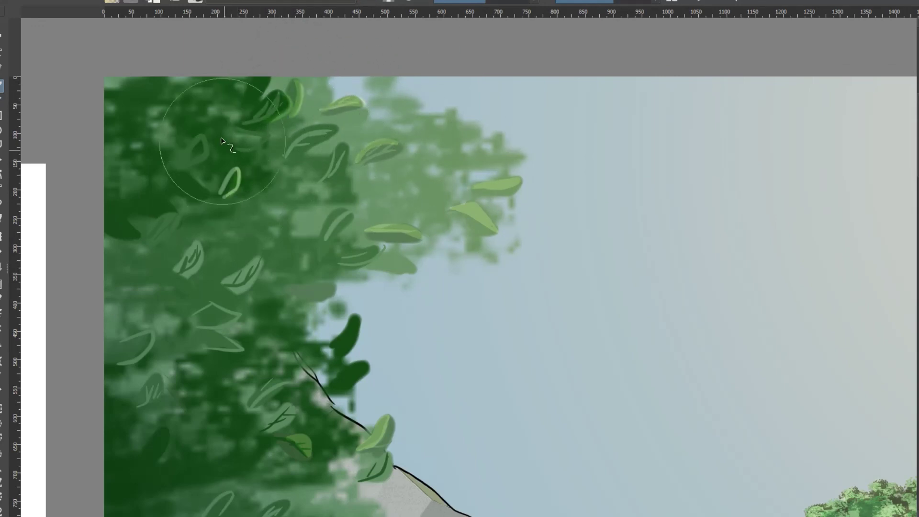
{"action": "left_click_drag", "start_coordinate": [195, 163], "coordinate": [206, 140]}
{"action": "left_click_drag", "start_coordinate": [156, 243], "coordinate": [174, 218]}
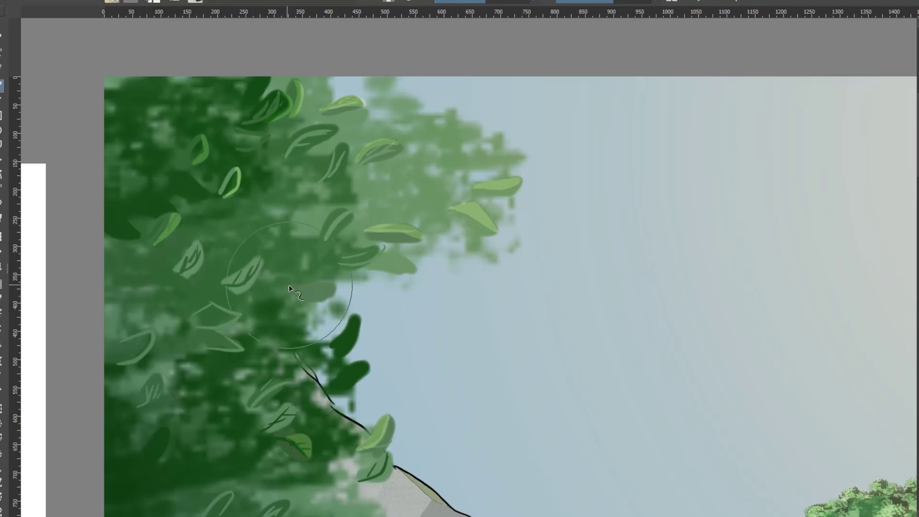
Highlight the left foliage's leaves below the upper canopy in light green, undoing the misplaced strokes.
{"action": "key", "text": "ctrl+z"}
{"action": "left_click_drag", "start_coordinate": [264, 264], "coordinate": [237, 293]}
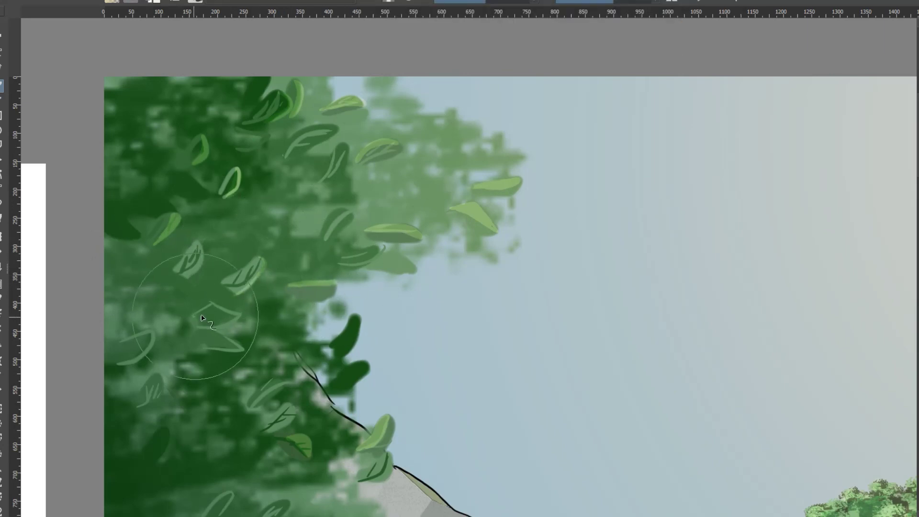
{"action": "mouse_move", "coordinate": [196, 314]}
{"action": "left_mouse_down"}
{"action": "mouse_move", "coordinate": [208, 307]}
{"action": "mouse_move", "coordinate": [238, 315]}
{"action": "left_mouse_up"}
{"action": "left_click_drag", "start_coordinate": [153, 331], "coordinate": [118, 341]}
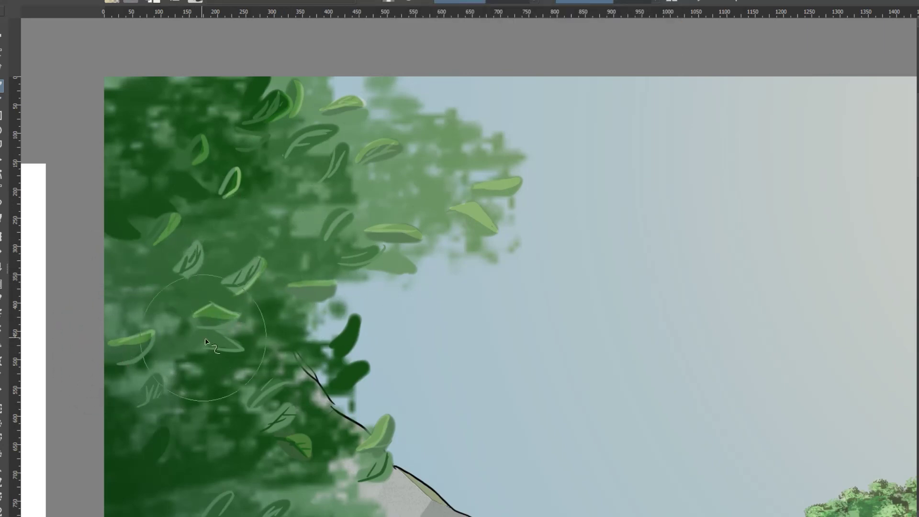
{"action": "left_click_drag", "start_coordinate": [218, 334], "coordinate": [241, 349]}
{"action": "key", "text": "ctrl+z"}
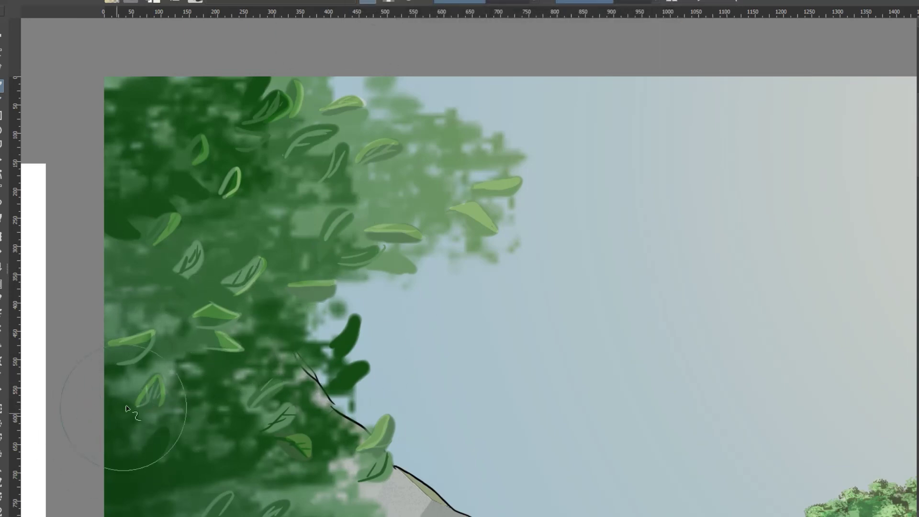
{"action": "key", "text": "ctrl+z"}
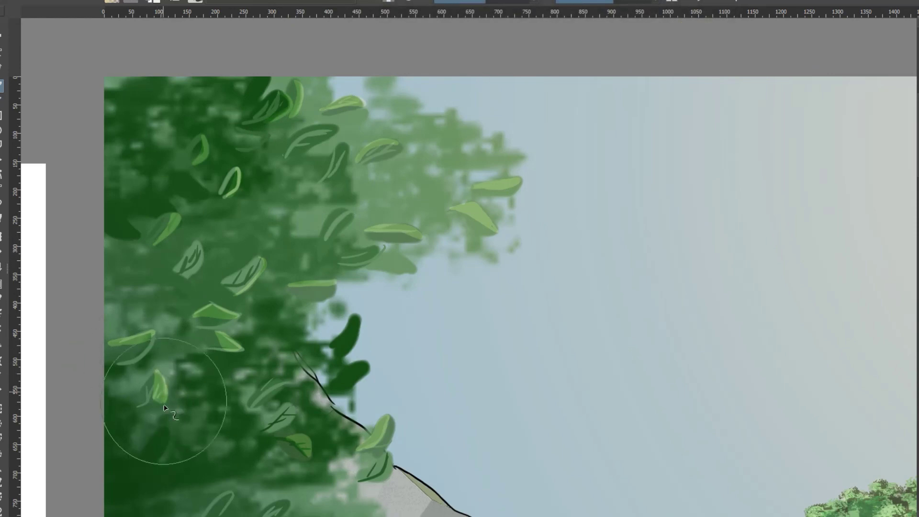
{"action": "key", "text": "ctrl+z"}
Paint light-green highlights on the mid-height leaves of the left foliage, out to the leaf overlapping the stone slope.
{"action": "scroll", "coordinate": [452, 256], "scroll_direction": "down", "scroll_amount": 1}
{"action": "scroll", "coordinate": [434, 300], "scroll_direction": "up", "scroll_amount": 1}
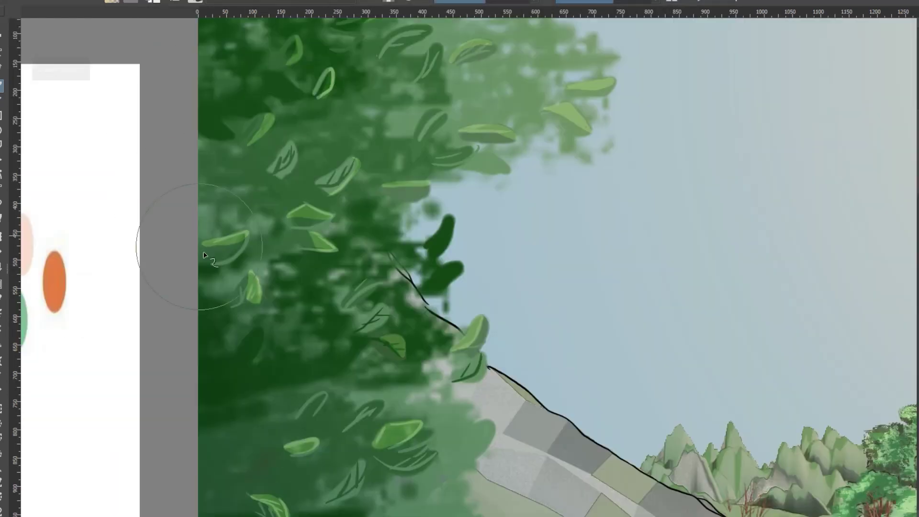
{"action": "left_click_drag", "start_coordinate": [325, 398], "coordinate": [322, 402]}
{"action": "left_click_drag", "start_coordinate": [359, 412], "coordinate": [385, 401]}
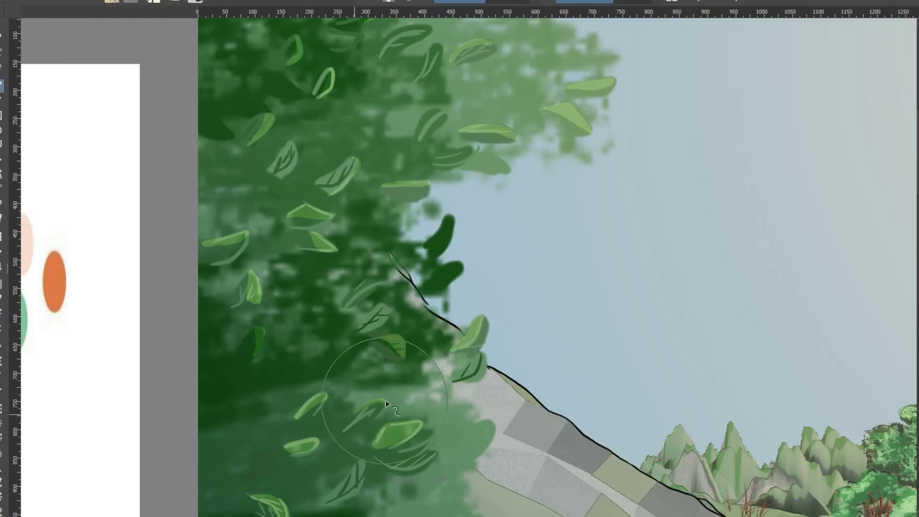
{"action": "mouse_move", "coordinate": [459, 438]}
{"action": "left_mouse_down"}
{"action": "mouse_move", "coordinate": [480, 426]}
{"action": "mouse_move", "coordinate": [474, 434]}
{"action": "left_mouse_up"}
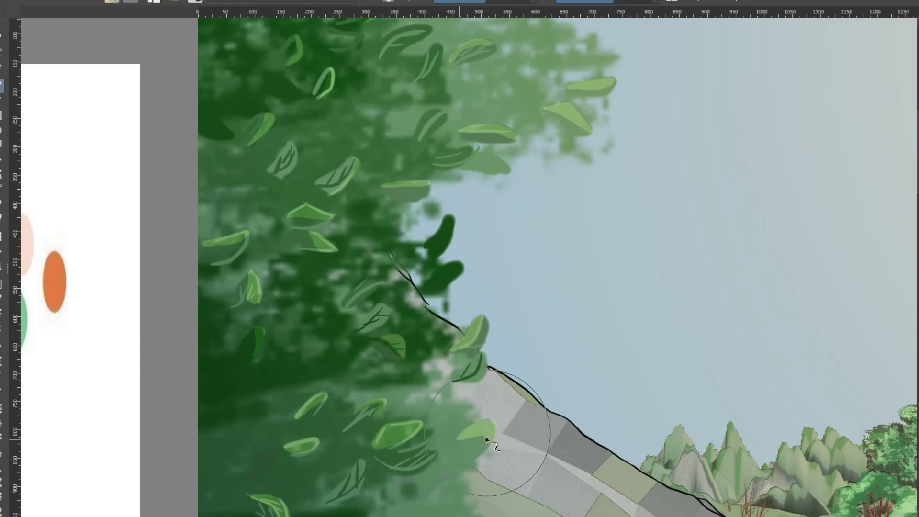
{"action": "left_click_drag", "start_coordinate": [256, 466], "coordinate": [278, 460]}
Paint extra pale-green leaves around the lower edge of the left foliage, above the slope and the red path.
{"action": "scroll", "coordinate": [444, 232], "scroll_direction": "down", "scroll_amount": 5}
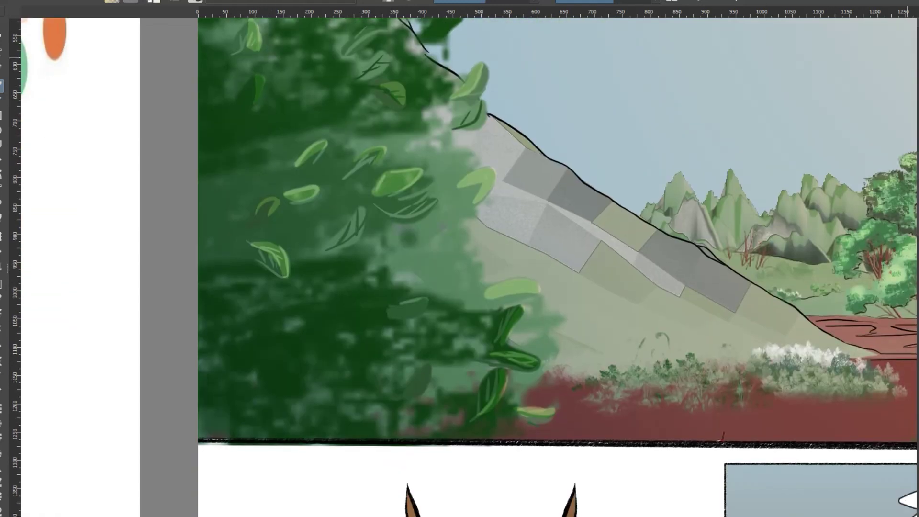
{"action": "left_click_drag", "start_coordinate": [430, 231], "coordinate": [453, 210]}
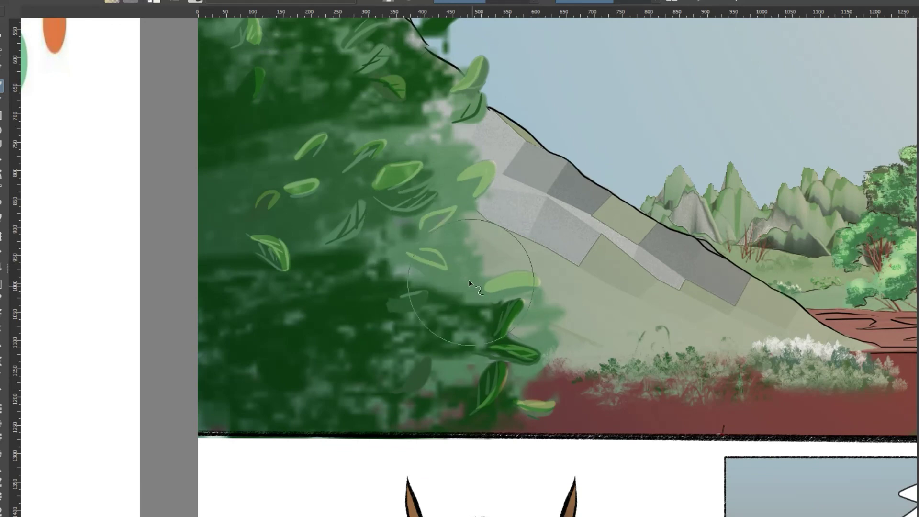
{"action": "left_click_drag", "start_coordinate": [504, 274], "coordinate": [524, 259]}
{"action": "left_click_drag", "start_coordinate": [525, 374], "coordinate": [504, 391]}
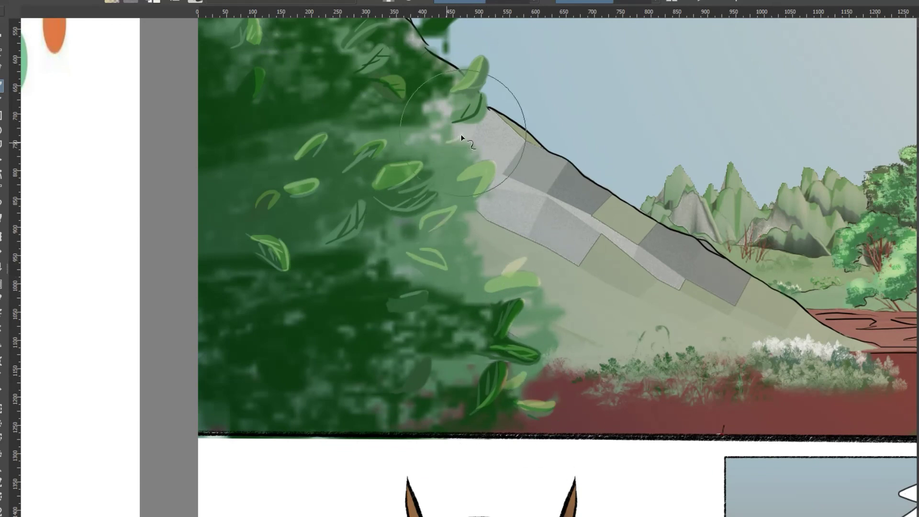
Scatter additional small light-green leaves across the upper canopy of the left foliage and along its edge against the sky.
{"action": "scroll", "coordinate": [464, 226], "scroll_direction": "up", "scroll_amount": 6}
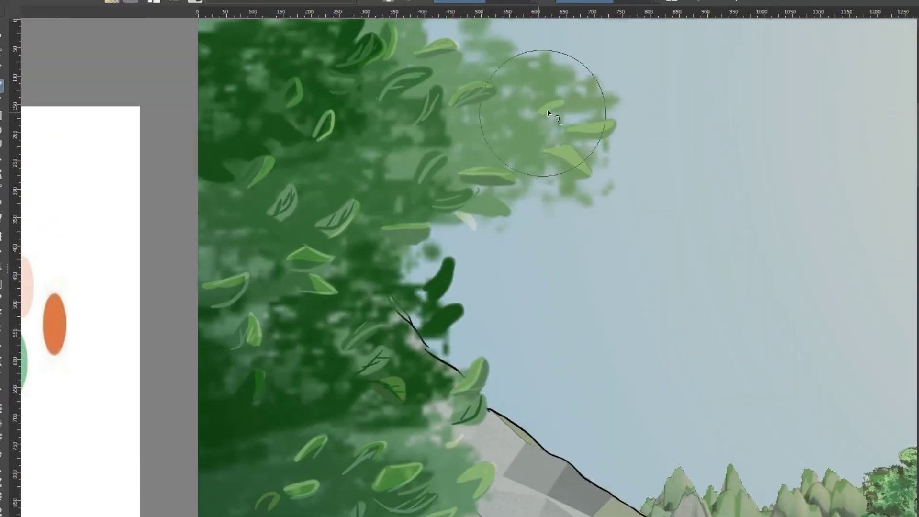
{"action": "left_click_drag", "start_coordinate": [485, 135], "coordinate": [503, 118]}
{"action": "scroll", "coordinate": [464, 162], "scroll_direction": "up", "scroll_amount": 2}
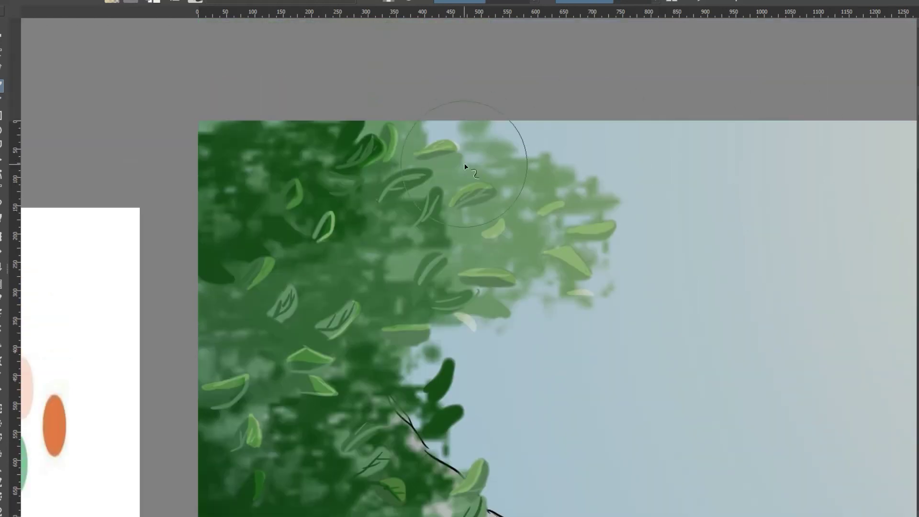
{"action": "left_click_drag", "start_coordinate": [306, 160], "coordinate": [280, 168]}
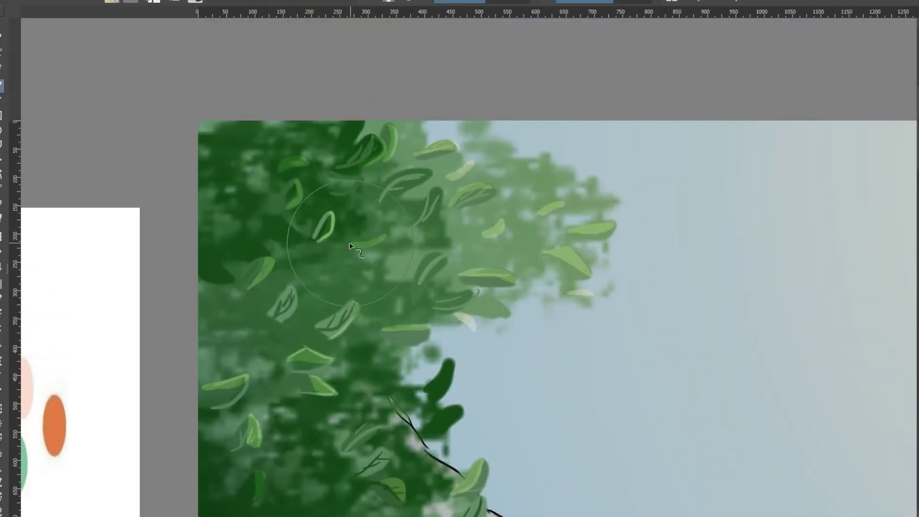
{"action": "left_click_drag", "start_coordinate": [397, 280], "coordinate": [385, 293]}
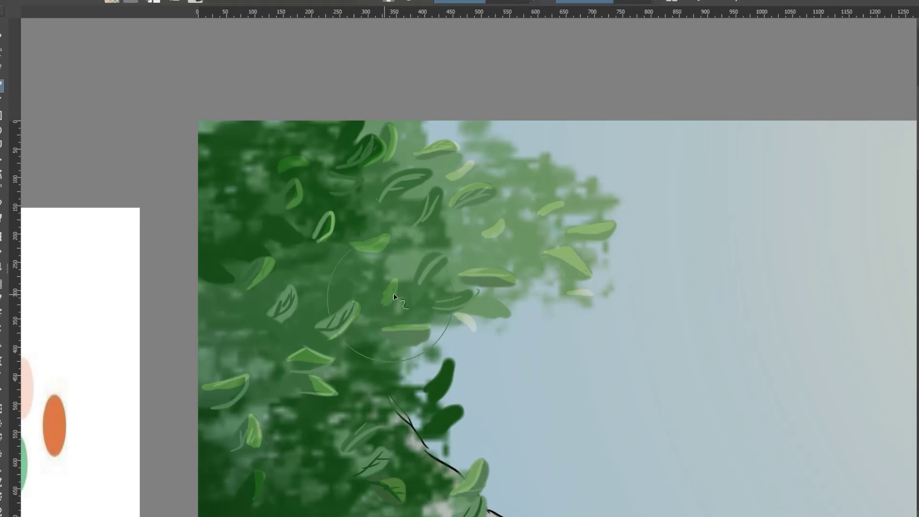
{"action": "left_click_drag", "start_coordinate": [391, 363], "coordinate": [366, 370]}
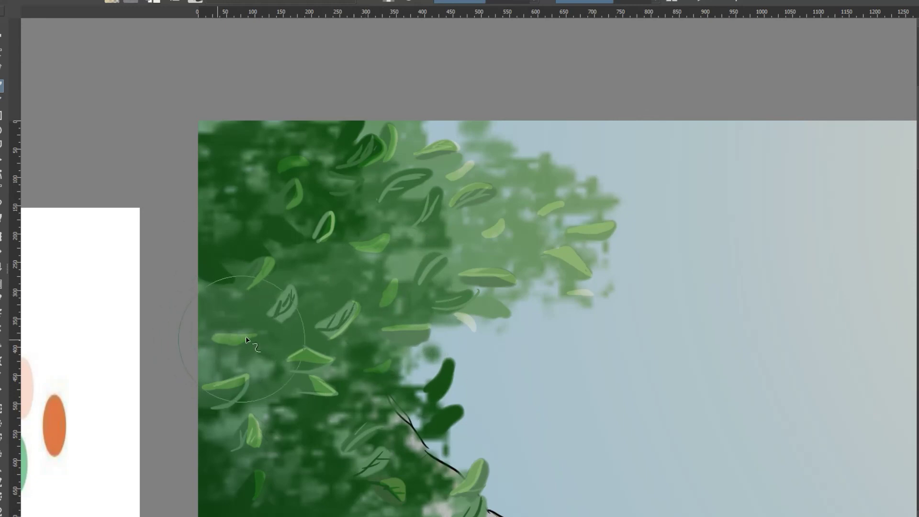
{"action": "left_click_drag", "start_coordinate": [243, 338], "coordinate": [254, 336]}
{"action": "left_click_drag", "start_coordinate": [351, 425], "coordinate": [319, 438]}
{"action": "left_click_drag", "start_coordinate": [232, 159], "coordinate": [232, 153]}
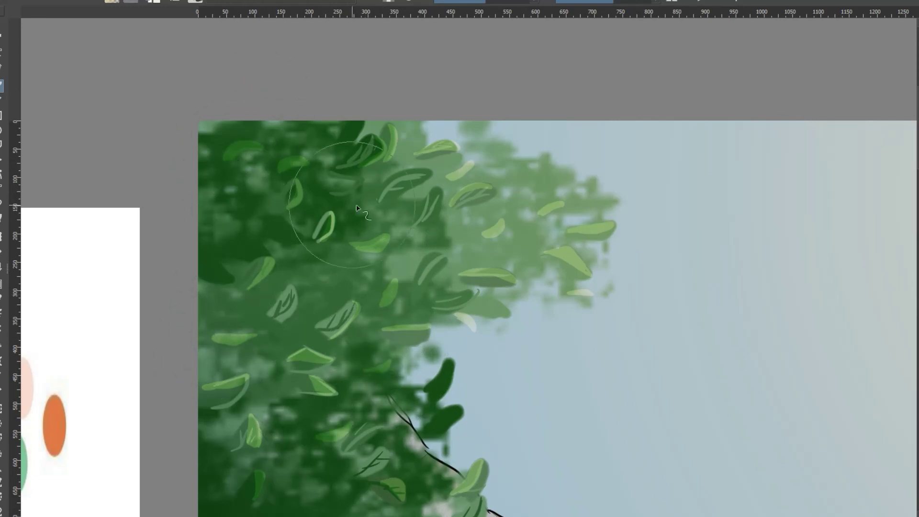
Paint additional light-green leaves on the upper part of the right-hand bush, below the steep peak.
{"action": "scroll", "coordinate": [422, 243], "scroll_direction": "down", "scroll_amount": 3}
{"action": "scroll", "coordinate": [839, 397], "scroll_direction": "up", "scroll_amount": 4}
{"action": "left_click_drag", "start_coordinate": [772, 232], "coordinate": [747, 215]}
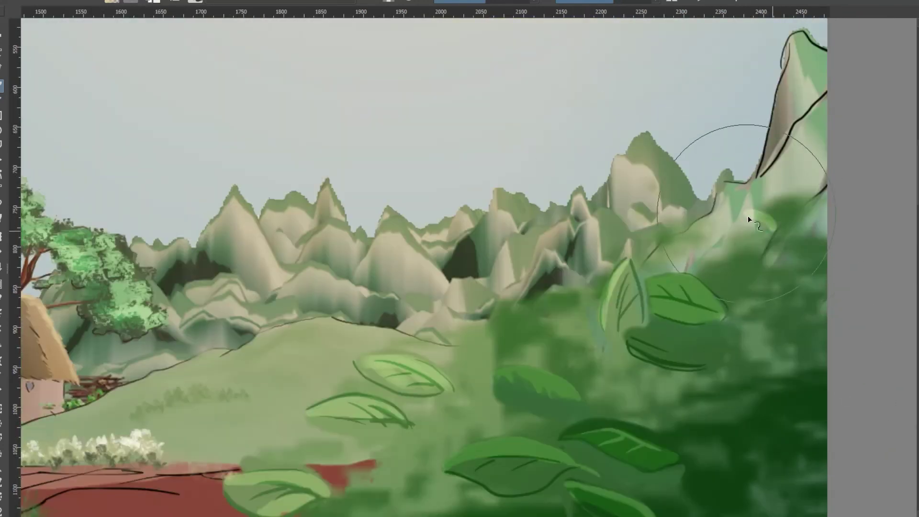
{"action": "left_click_drag", "start_coordinate": [750, 271], "coordinate": [700, 268]}
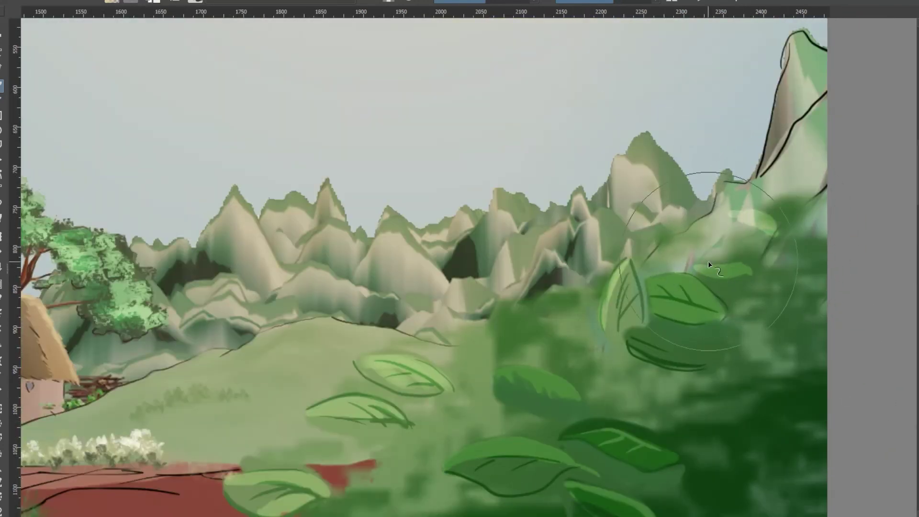